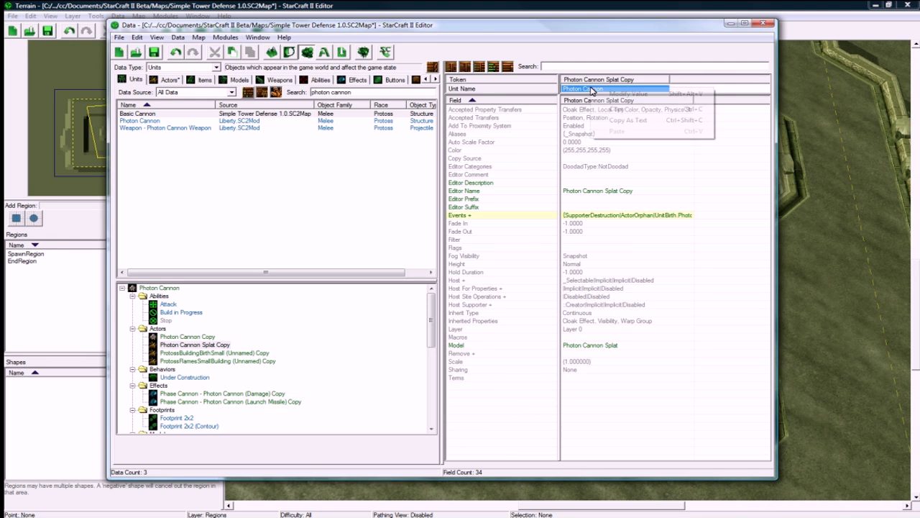
Change the actor's Unit Name token value to Basic Cannon
click(632, 93)
click(130, 21)
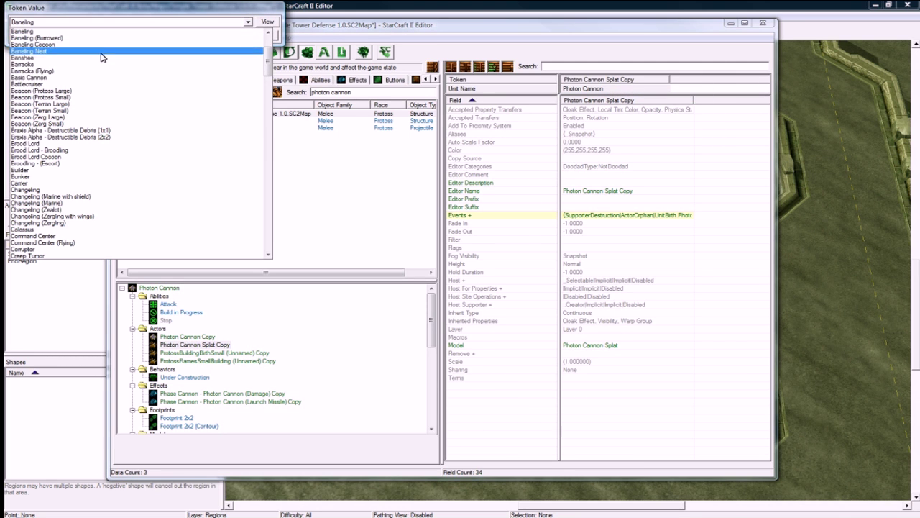
click(79, 77)
click(217, 35)
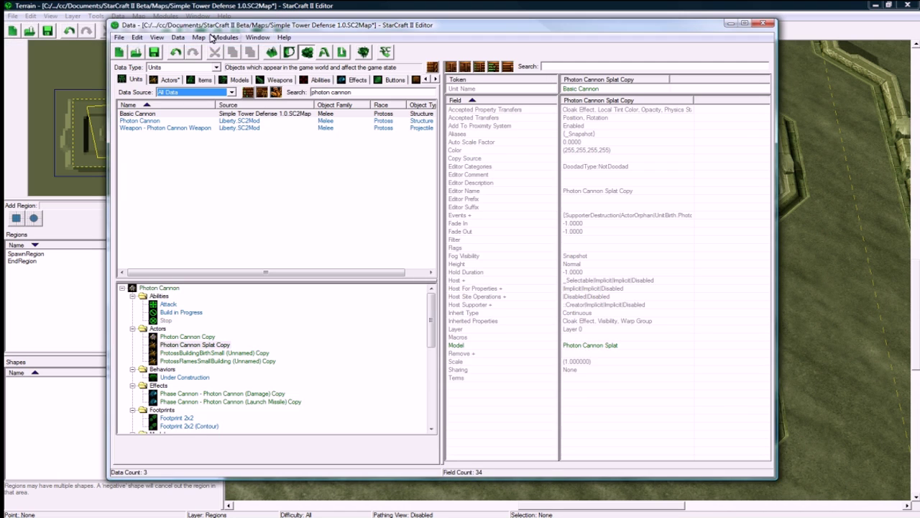
Compare the building birth and flames actors' properties
click(208, 353)
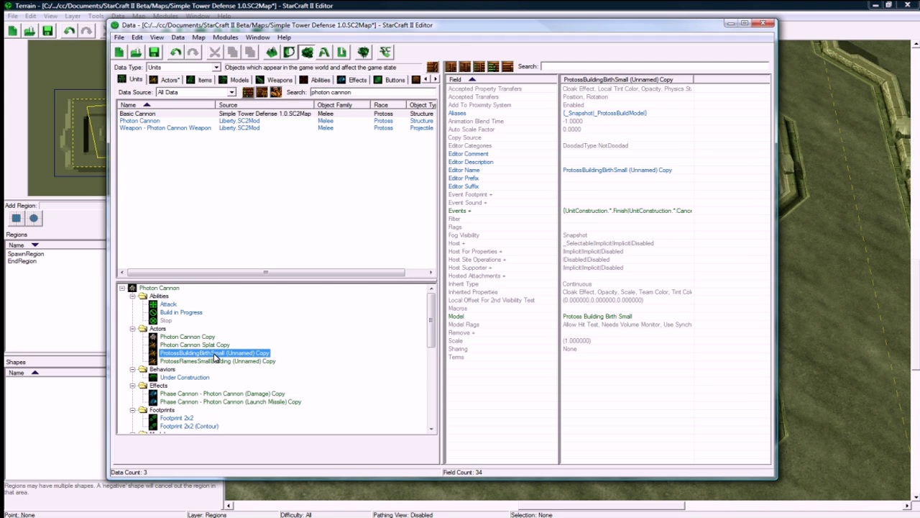
click(217, 359)
click(221, 353)
click(219, 360)
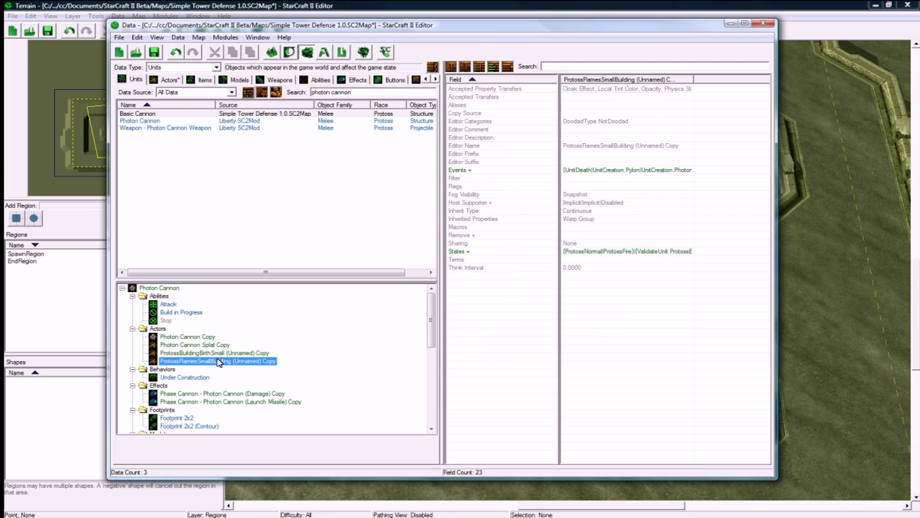
Rename the damage effect to Basic Cannon (Damage)
click(190, 394)
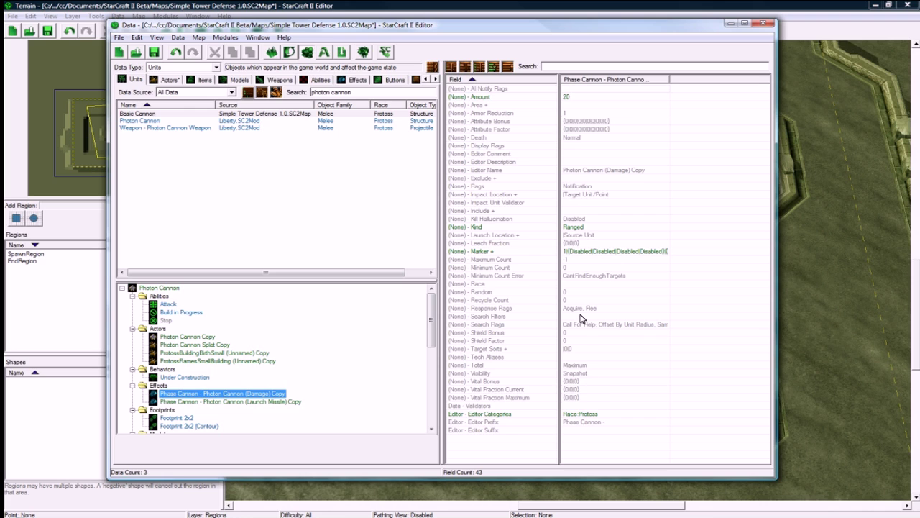
double_click(590, 171)
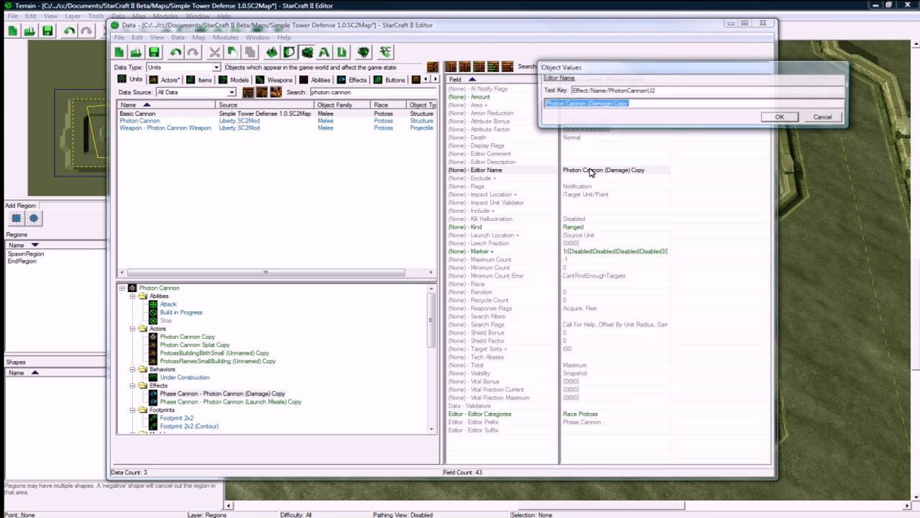
drag(564, 106, 530, 106)
text(Basic)
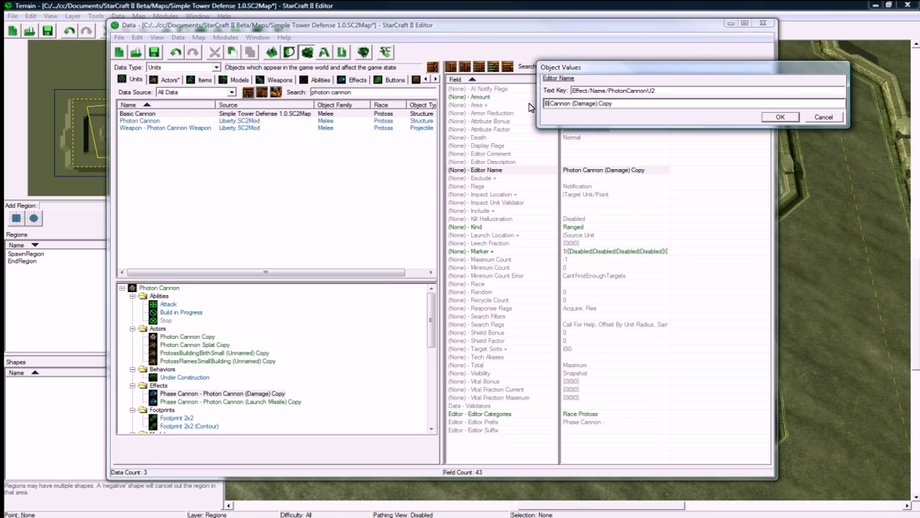
click(779, 118)
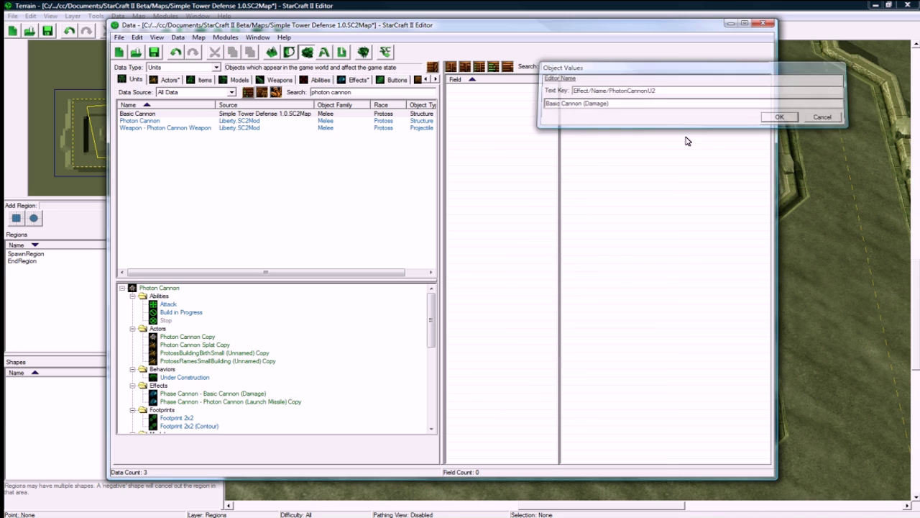
Raise the damage effect's Amount to 35 and check the Armor Reduction value
click(233, 393)
click(572, 97)
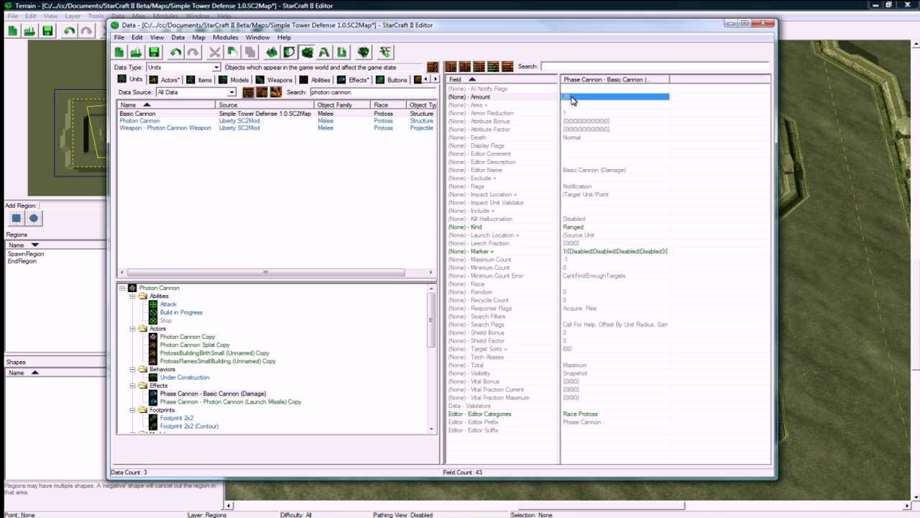
double_click(573, 97)
text(35)
click(780, 107)
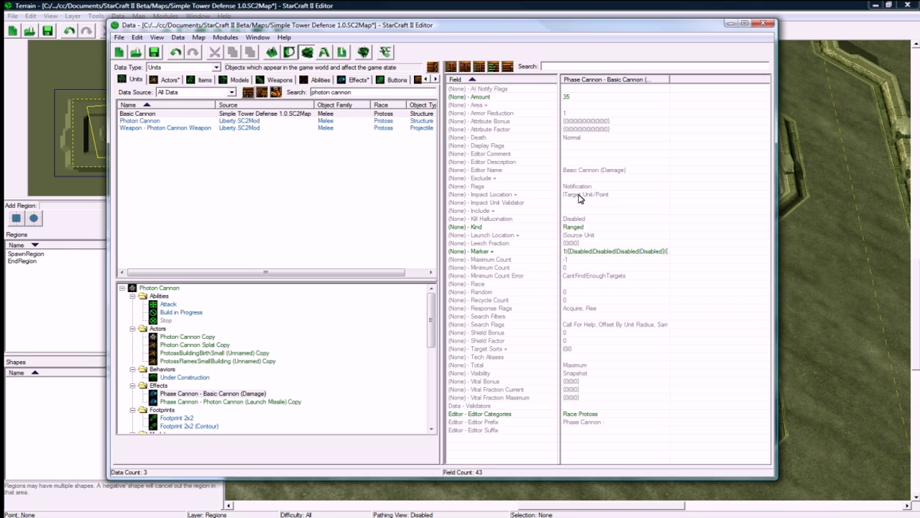
click(614, 97)
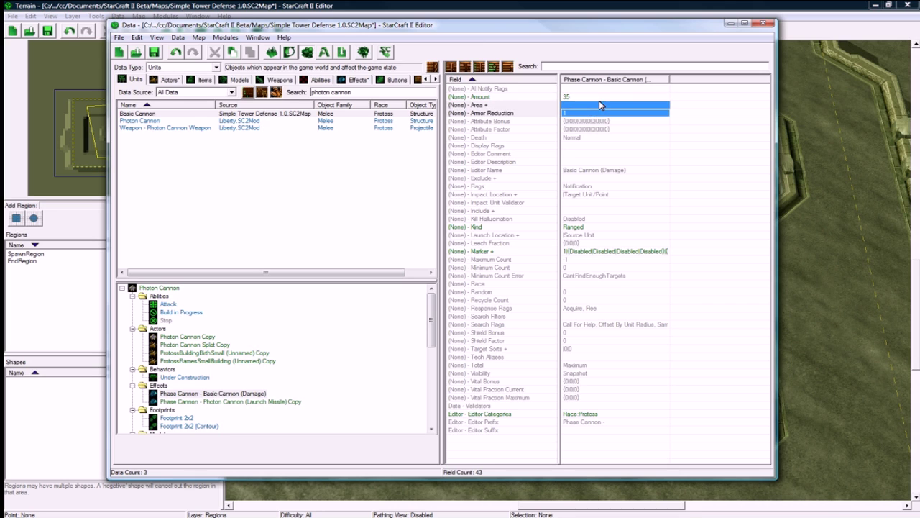
click(586, 114)
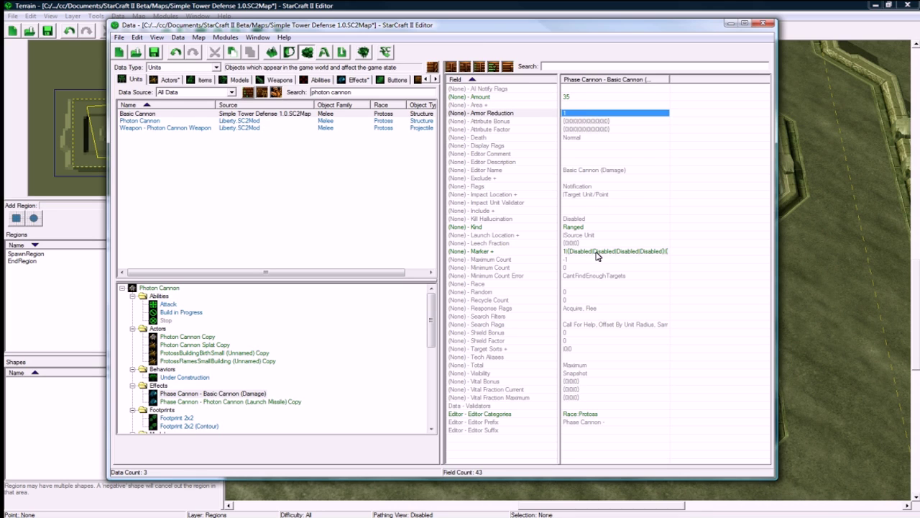
Rename the launch missile effect to Basic Cannon (Launch Missile), dropping the trailing Copy
click(238, 400)
double_click(616, 129)
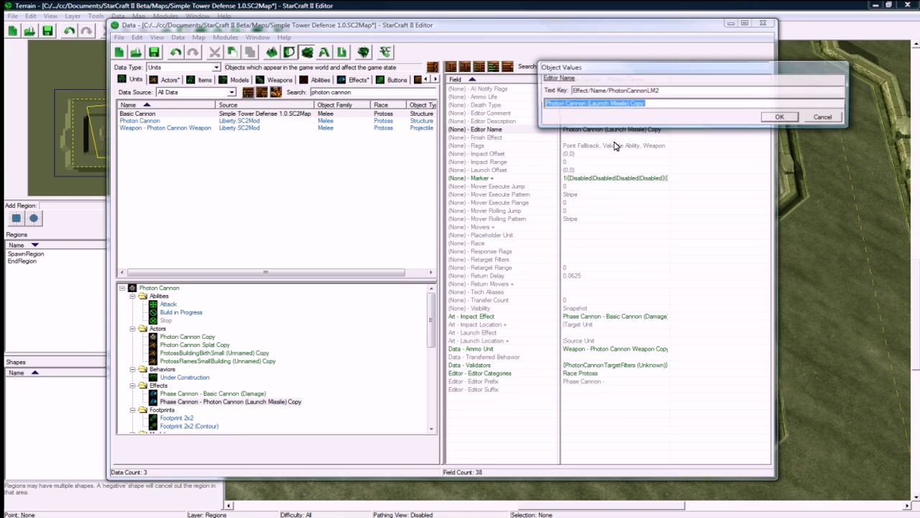
drag(566, 103, 534, 104)
text(Ba)
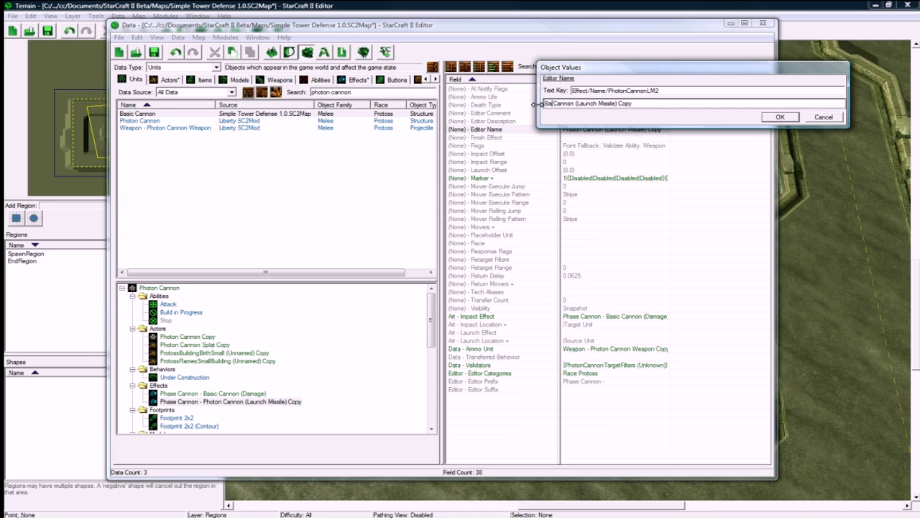
text(sic)
click(665, 107)
key(BackSpace)
key(BackSpace)
key(BackSpace)
key(BackSpace)
key(BackSpace)
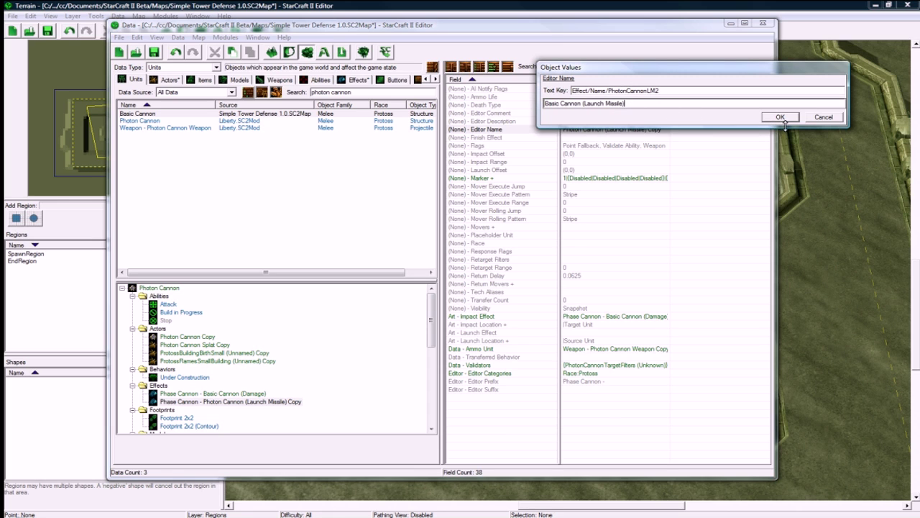
click(792, 120)
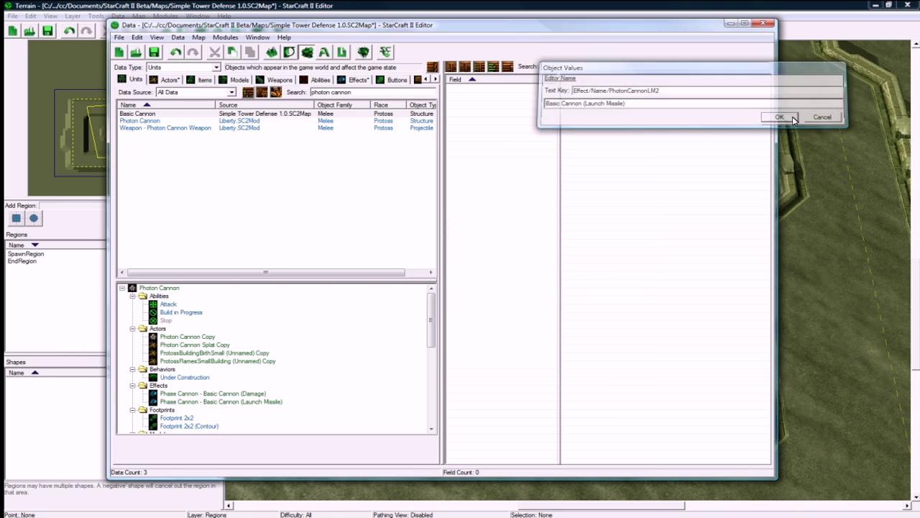
Open the Weapon - Photon Cannon Weapon Copy unit and scroll through its fields
click(230, 401)
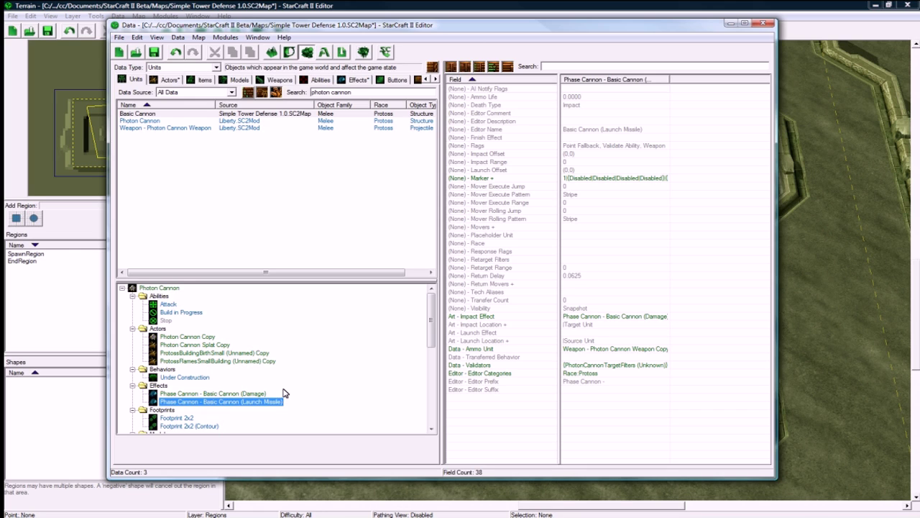
scroll(291, 381, down, 4)
scroll(213, 373, down, 4)
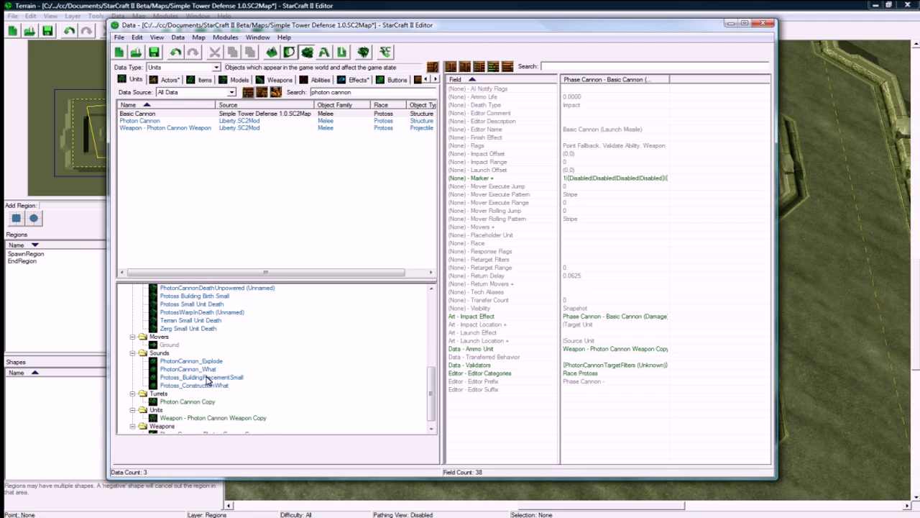
click(199, 395)
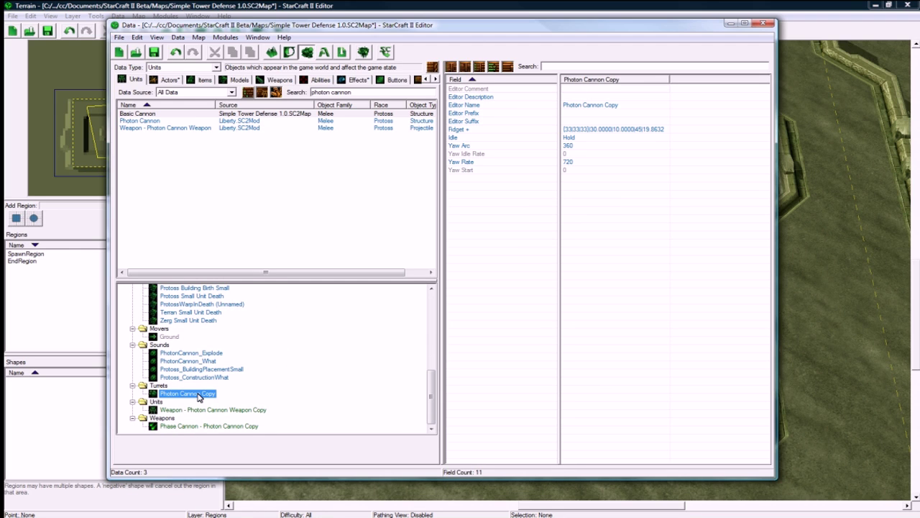
click(202, 411)
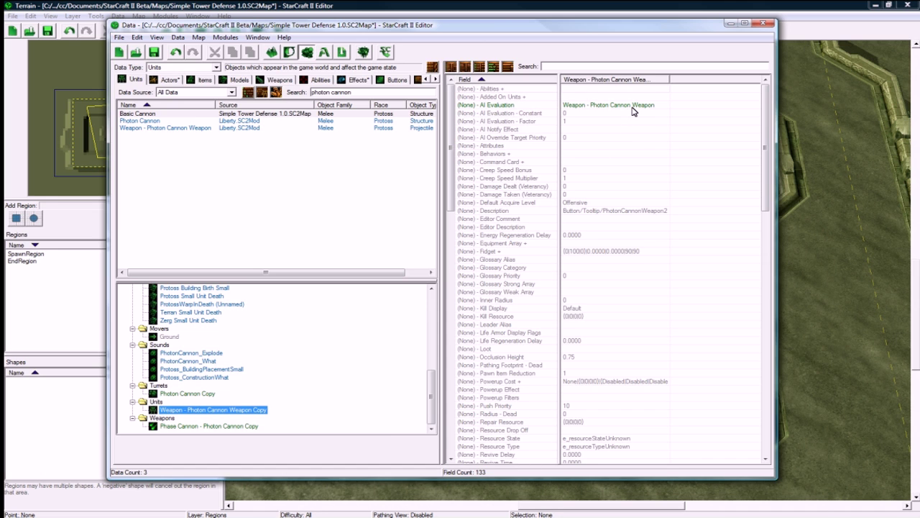
click(622, 203)
scroll(622, 216, down, 14)
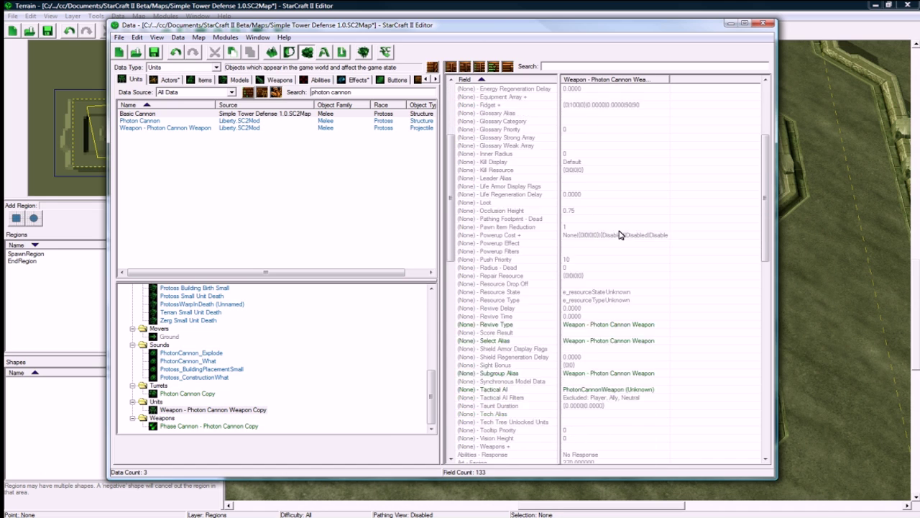
drag(773, 239, 771, 324)
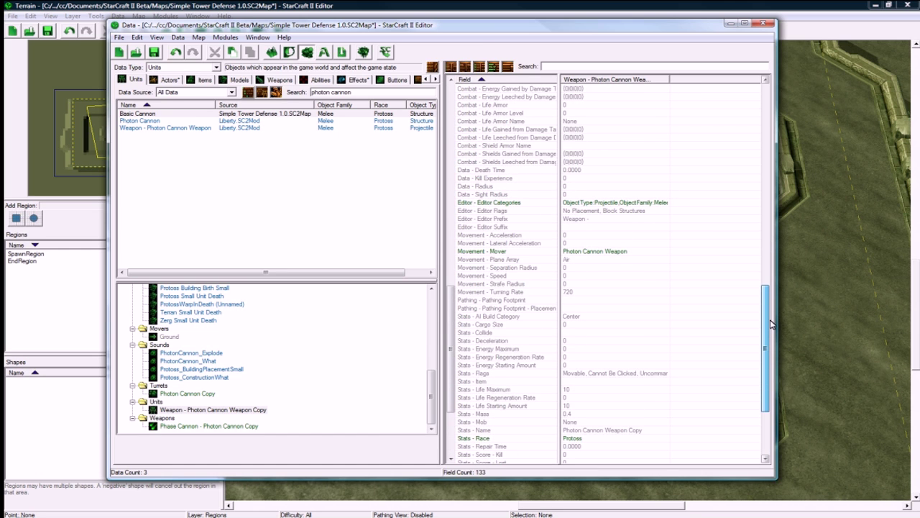
Set the Phase Cannon weapon's Period to 1
click(611, 251)
click(253, 426)
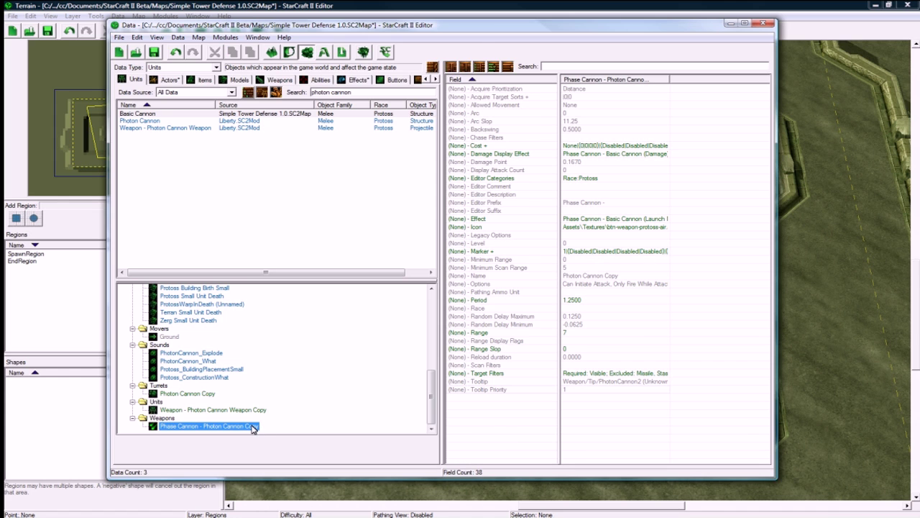
double_click(585, 302)
text(1)
key(Return)
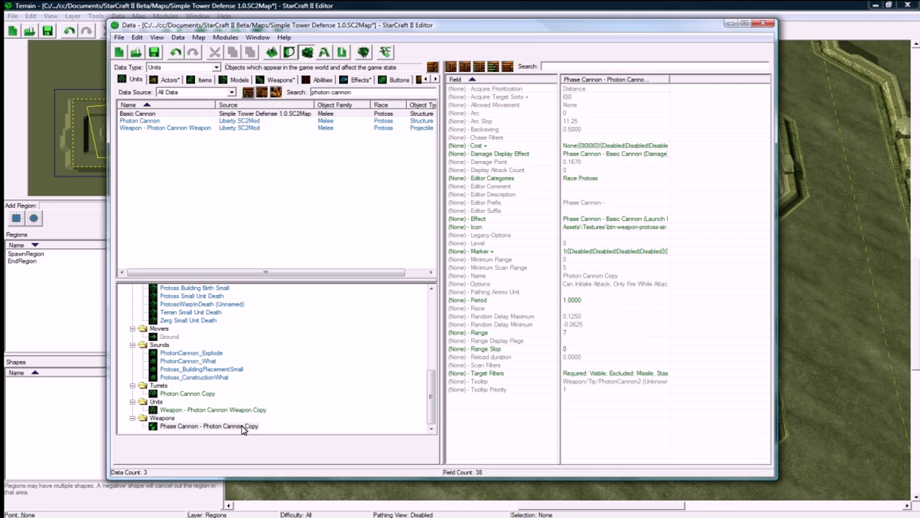
Rename the weapon to Basic Cannon and check its Tooltip value
double_click(621, 276)
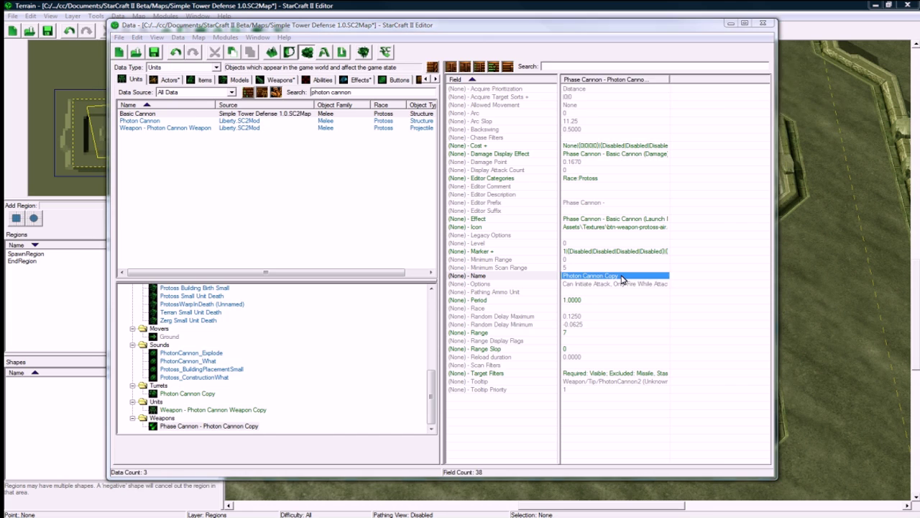
text(Basic Cann)
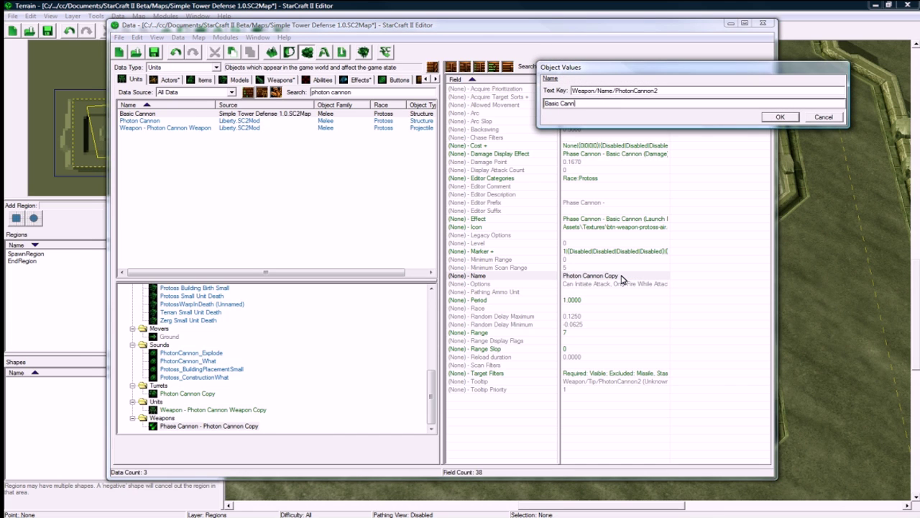
text(on)
key(Return)
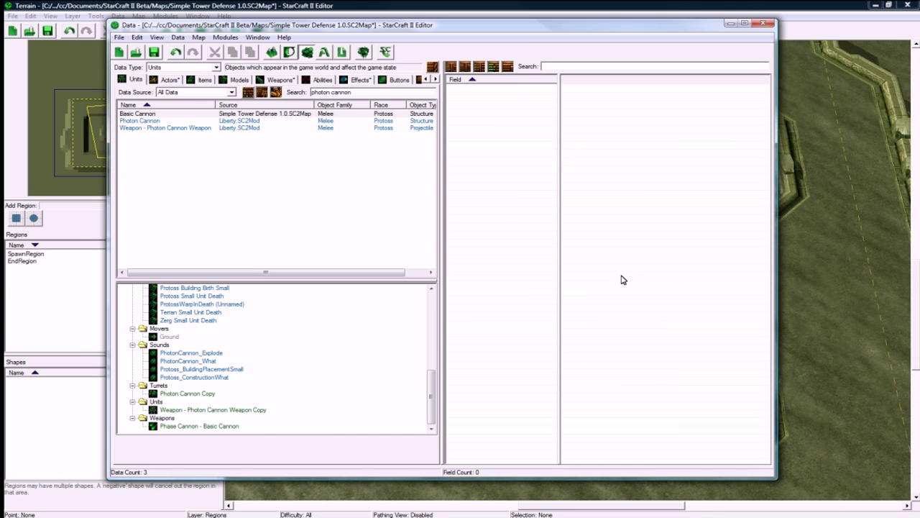
click(205, 427)
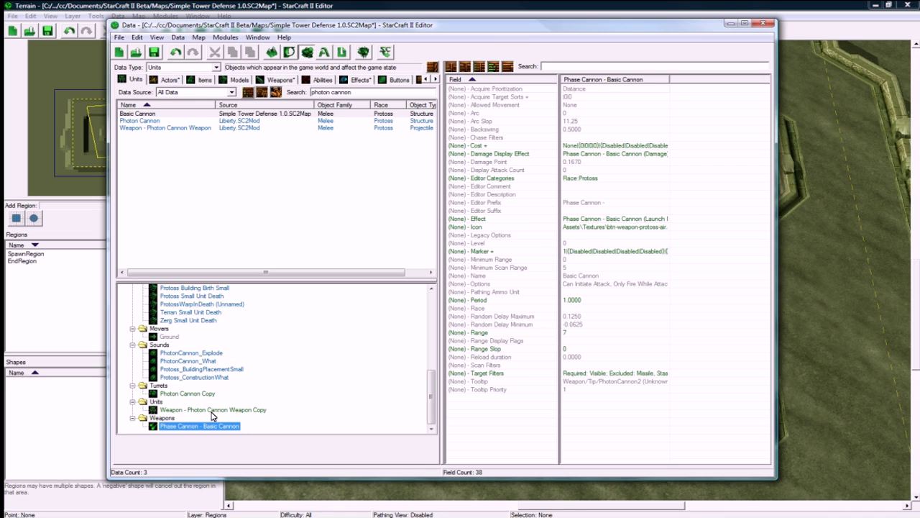
click(589, 384)
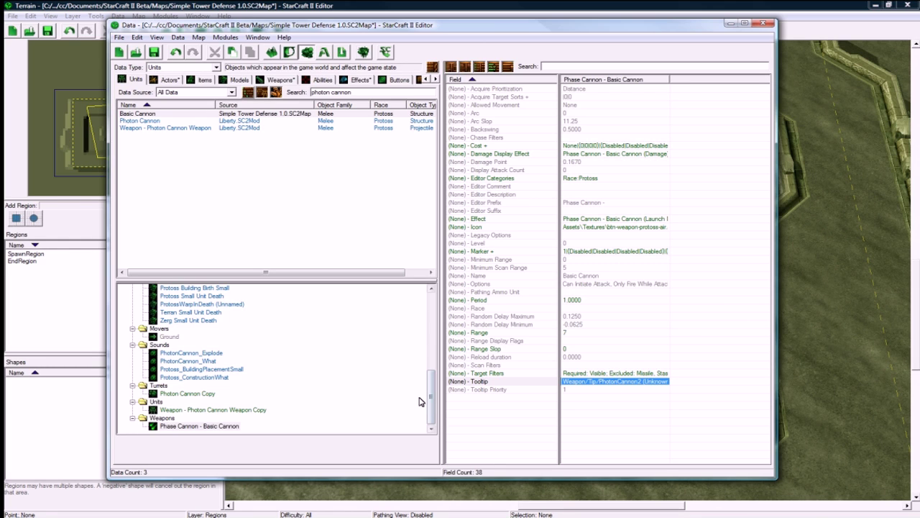
Save the map with Ctrl+S
drag(432, 407, 431, 323)
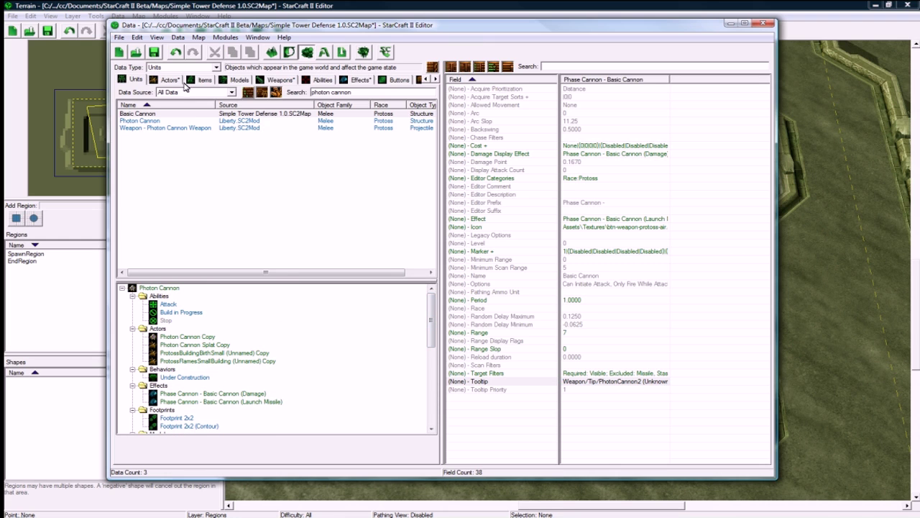
key(ctrl+s)
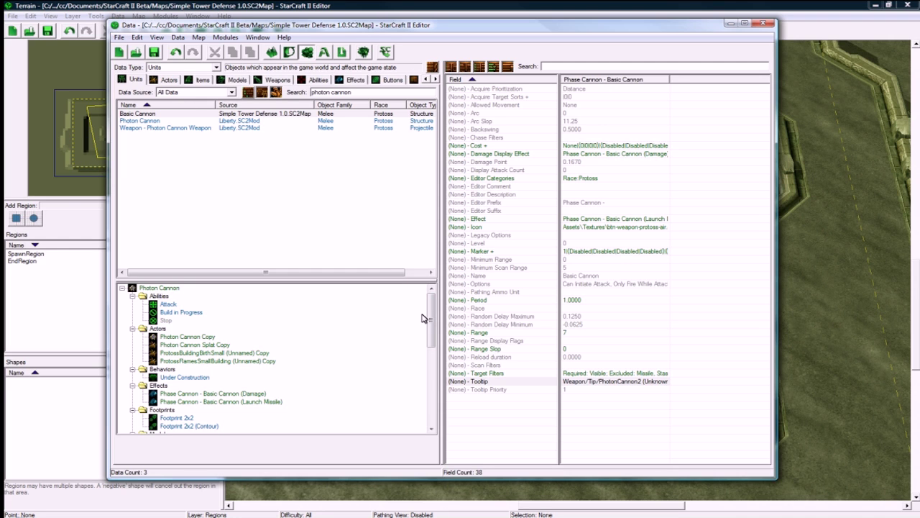
mouse_move(432, 314)
mouse_down()
mouse_move(423, 398)
mouse_move(431, 305)
mouse_up()
Duplicate the Photon Cannon Attack actor from the Actors data
click(170, 79)
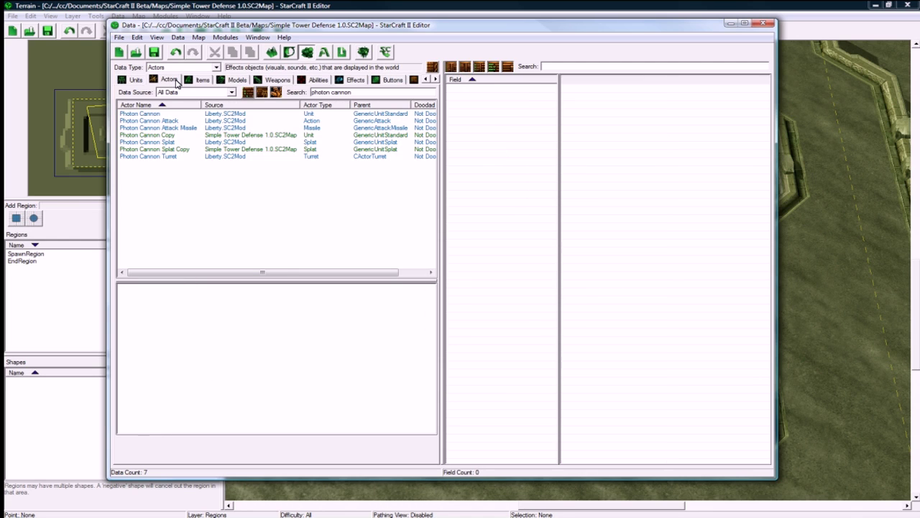
click(171, 122)
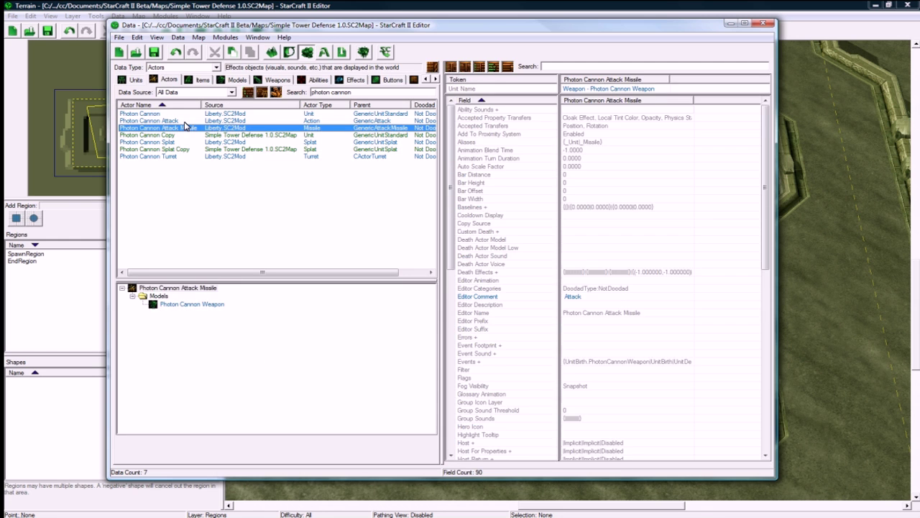
click(178, 128)
click(182, 121)
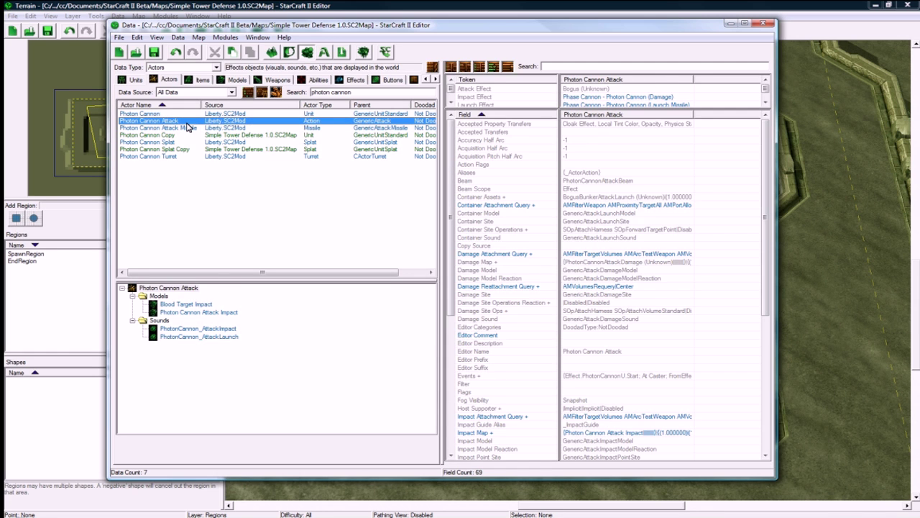
right_click(186, 123)
click(231, 152)
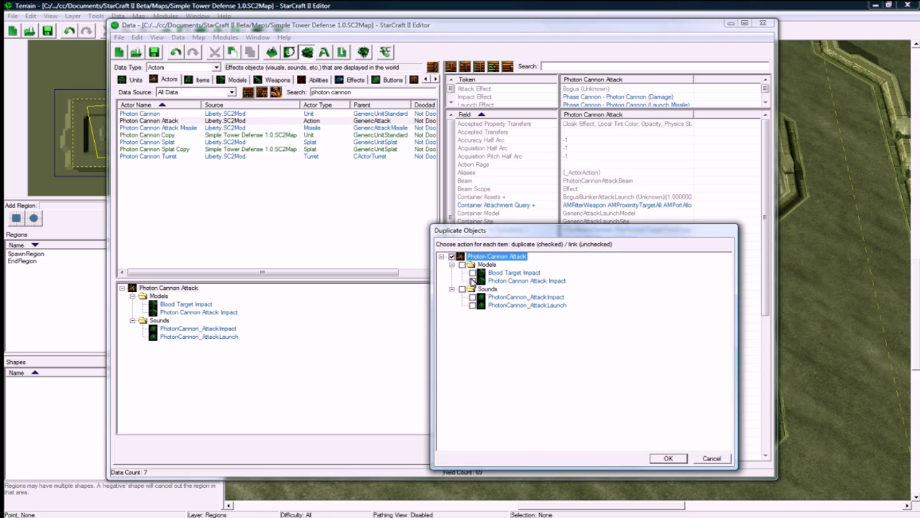
click(667, 457)
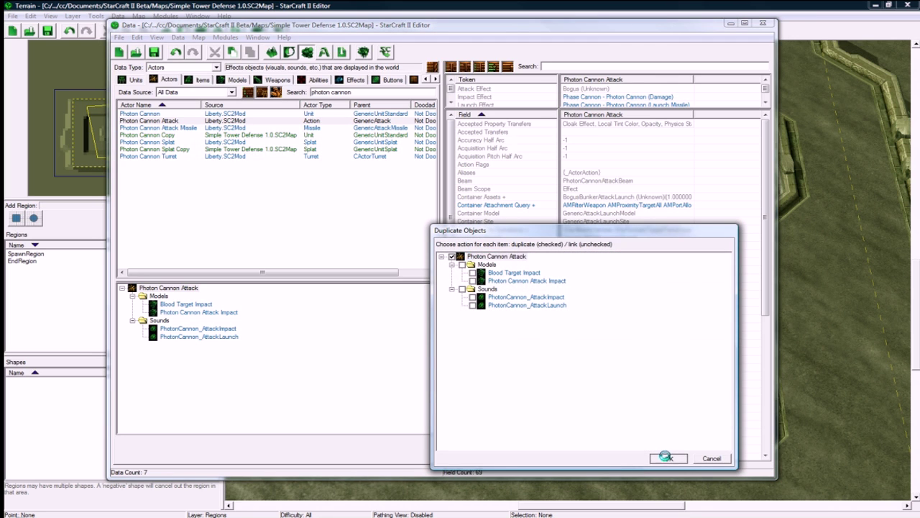
Set the copy's Impact Effect to Phase Cannon - Basic Cannon (Damage)
click(591, 104)
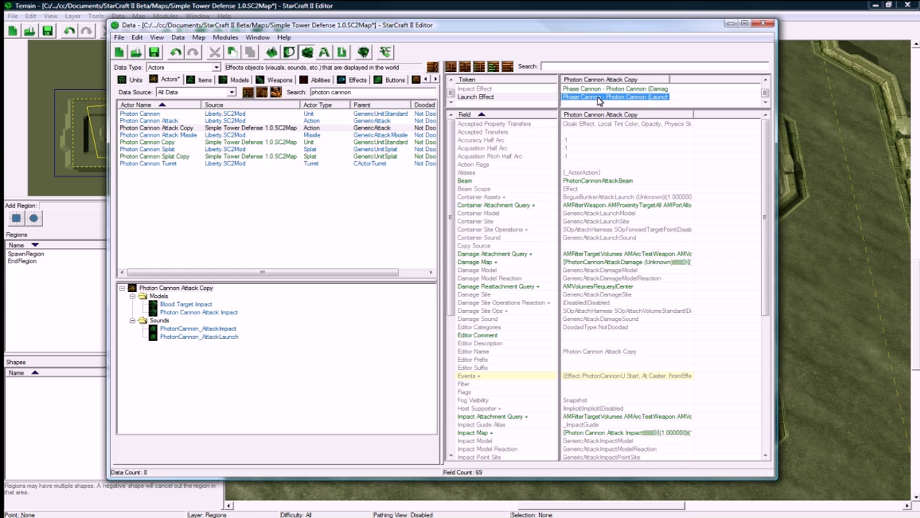
click(606, 101)
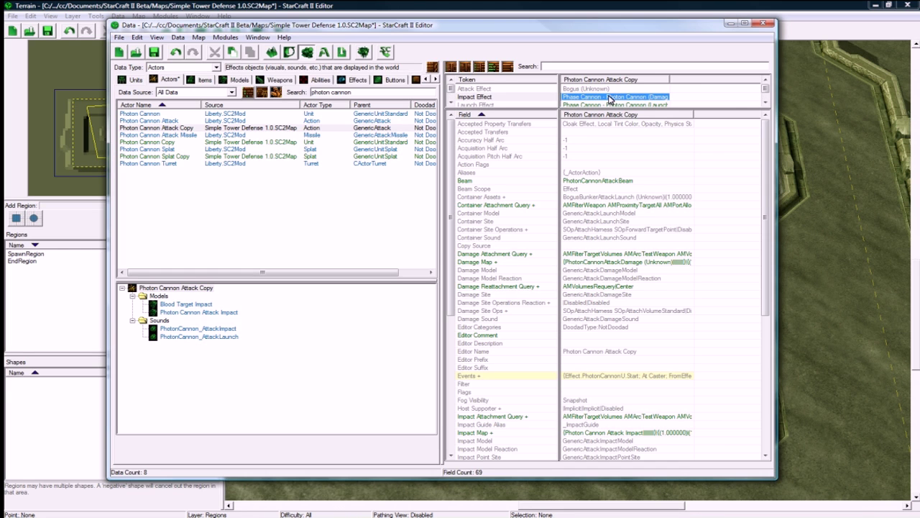
right_click(610, 99)
click(636, 104)
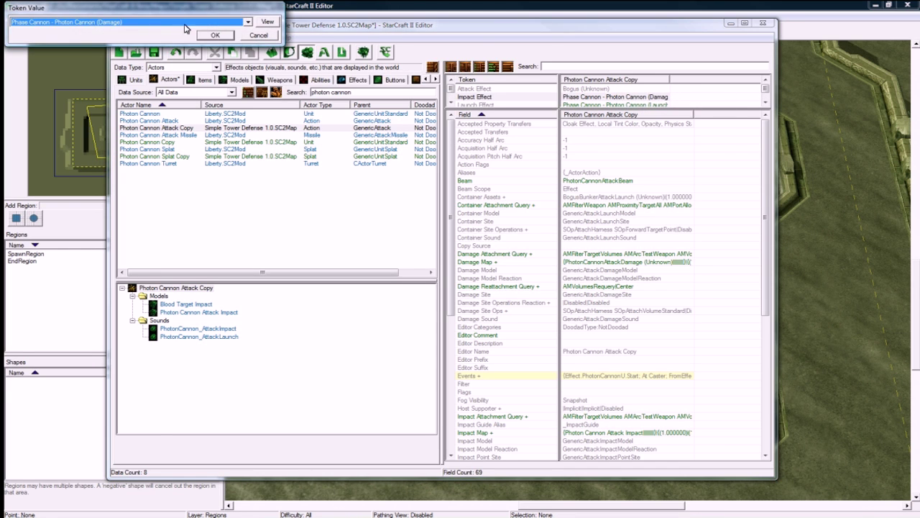
click(179, 22)
key(b)
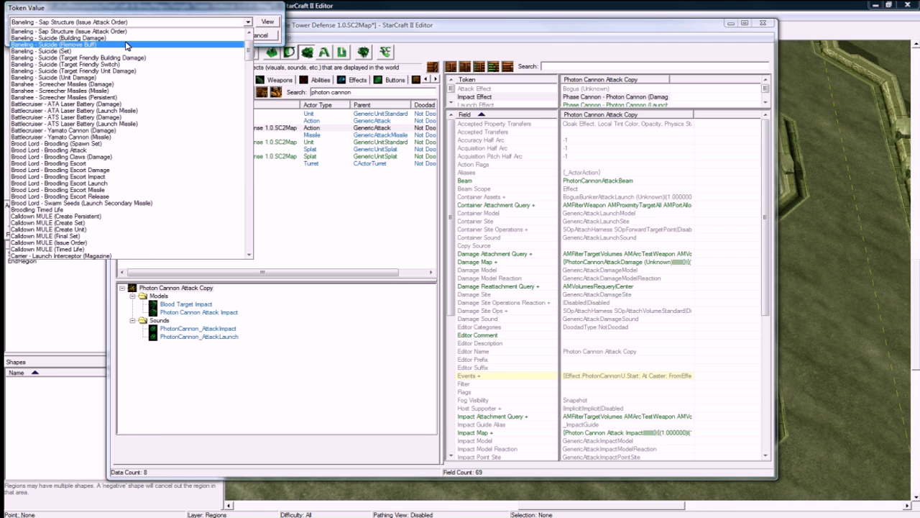
key(Up)
key(Up)
key(p)
scroll(168, 119, up, 9)
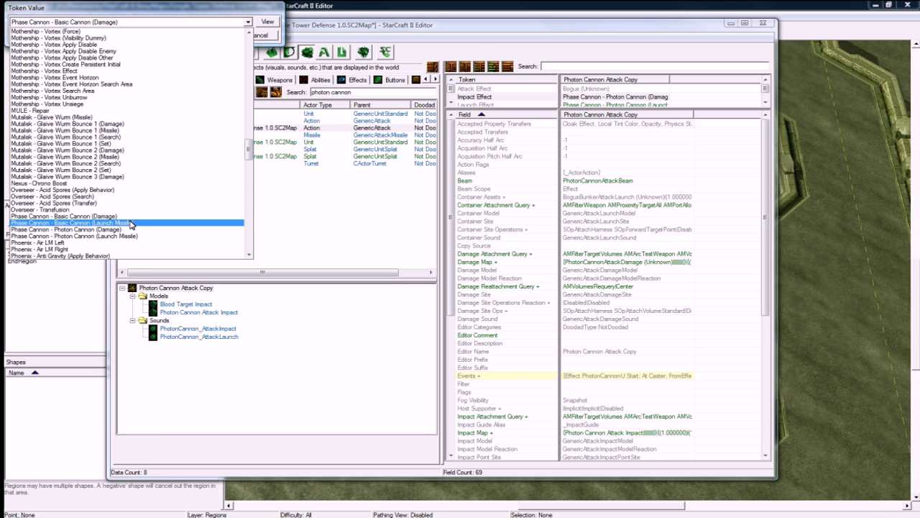
click(136, 218)
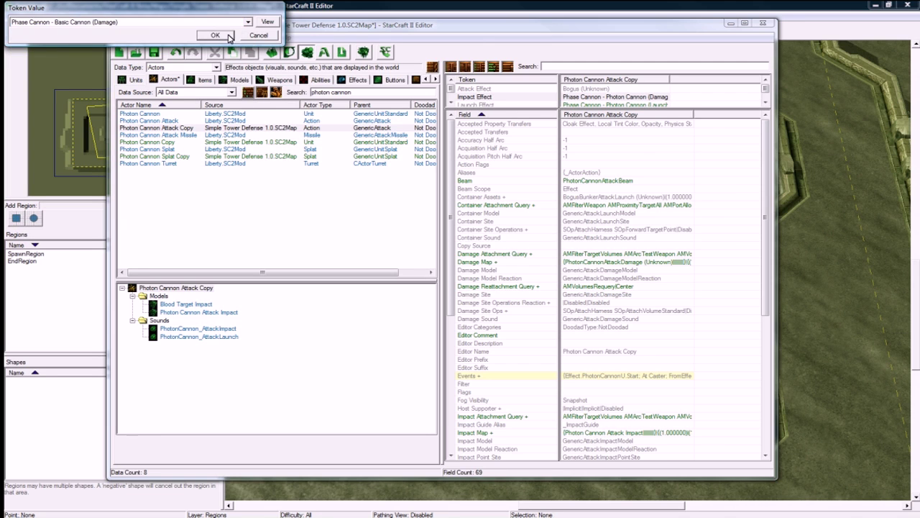
click(227, 36)
Set the copy's Launch Effect to Phase Cannon - Basic Cannon (Launch Missile)
click(592, 105)
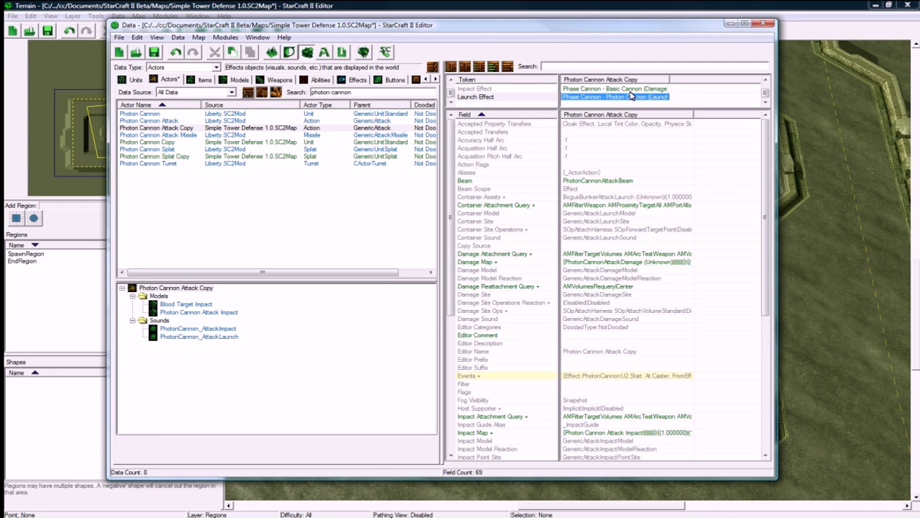
right_click(621, 98)
click(651, 101)
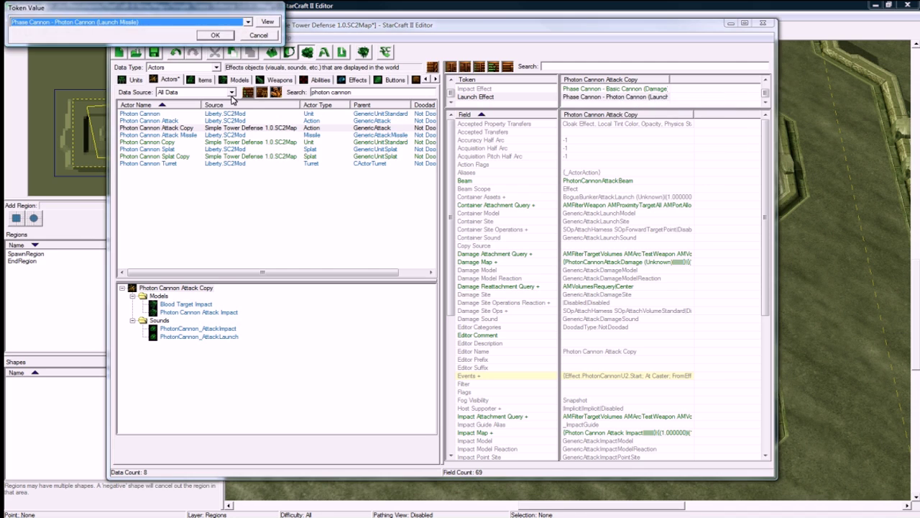
click(247, 21)
scroll(144, 50, up, 3)
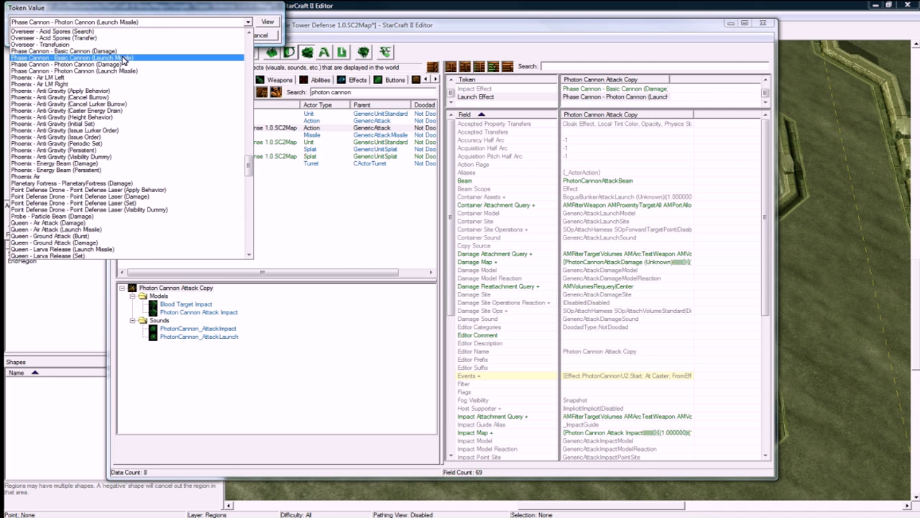
click(121, 58)
click(218, 36)
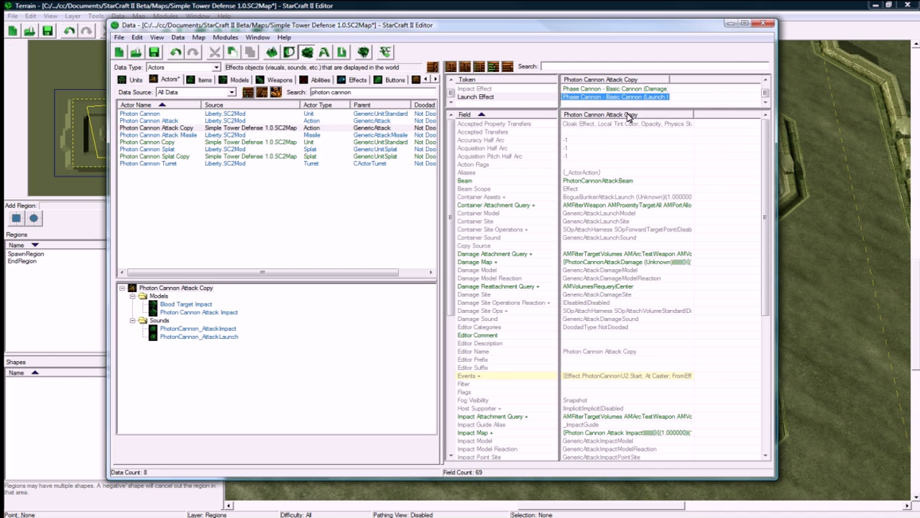
click(194, 135)
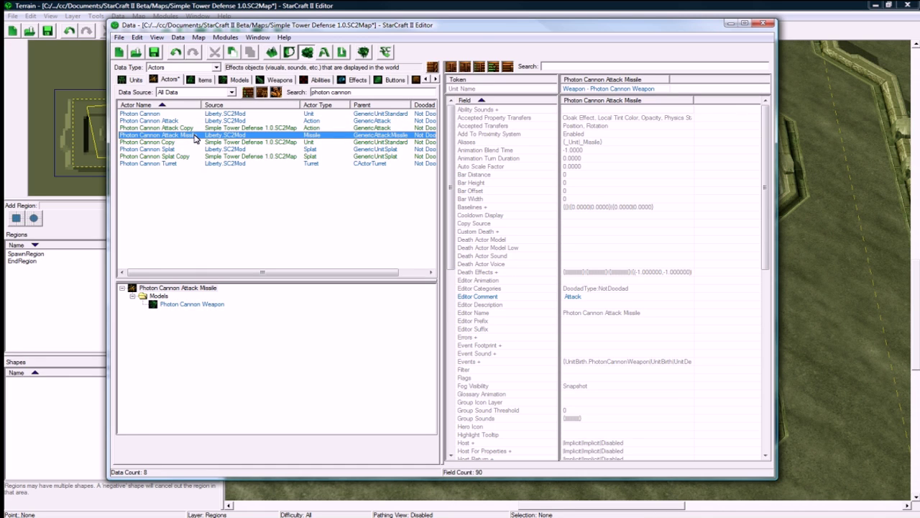
Duplicate the Photon Cannon Attack Missile actor
right_click(194, 136)
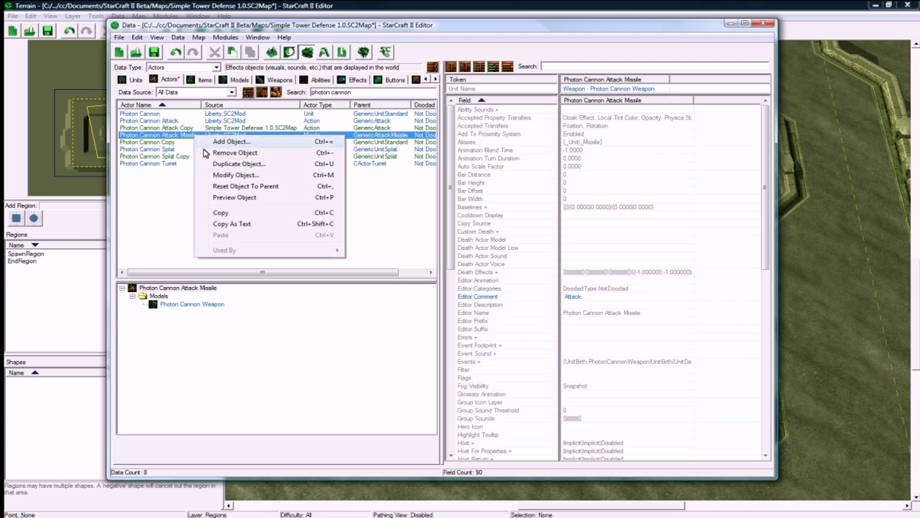
click(224, 165)
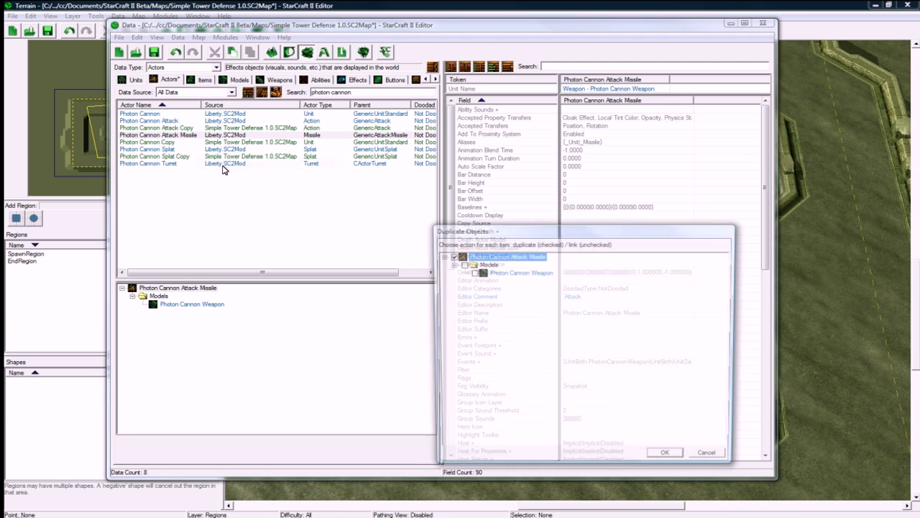
click(672, 461)
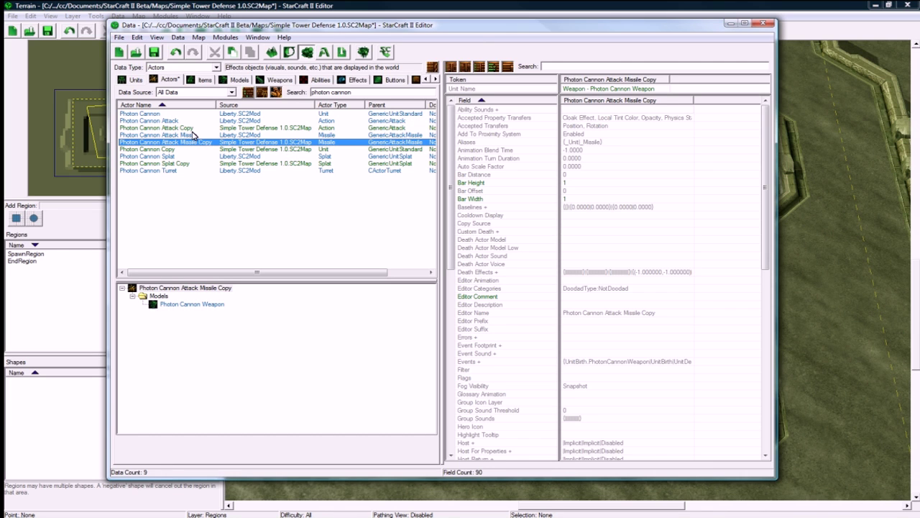
Set the missile copy's Unit Name to Weapon - Photon Cannon Weapon Copy
double_click(614, 88)
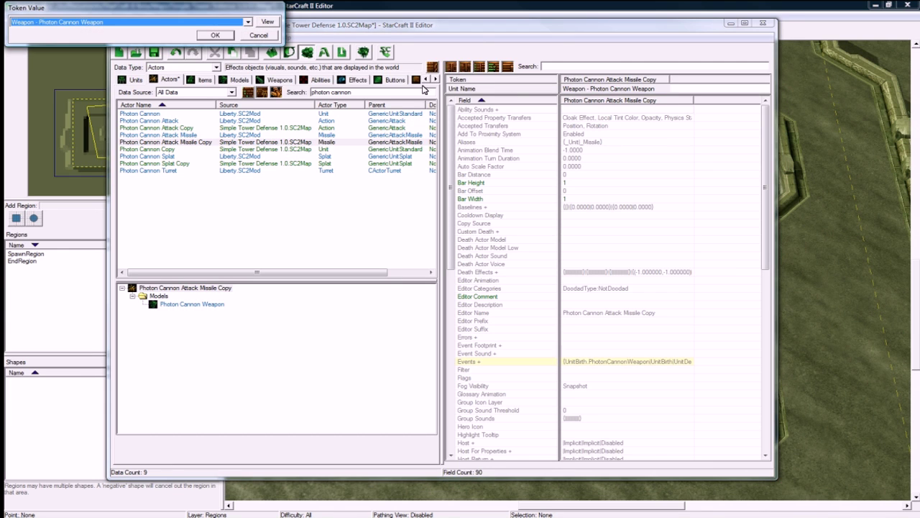
click(225, 23)
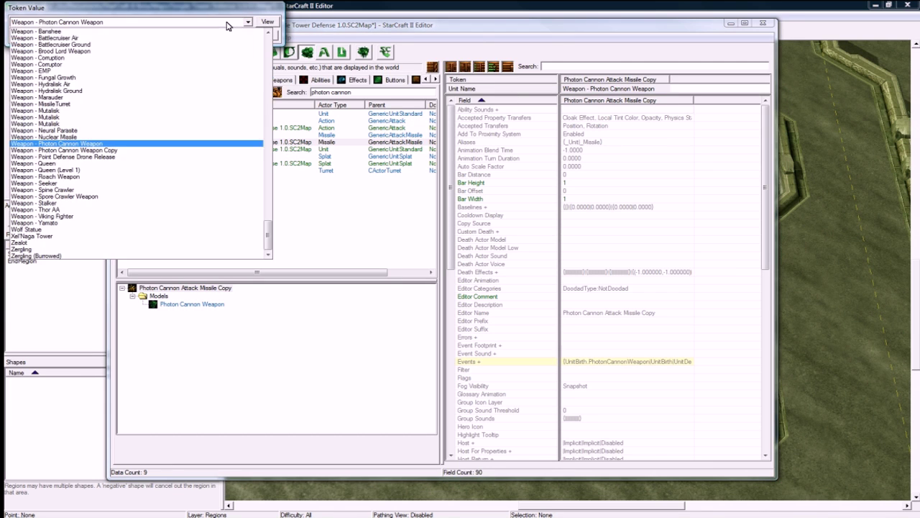
click(198, 151)
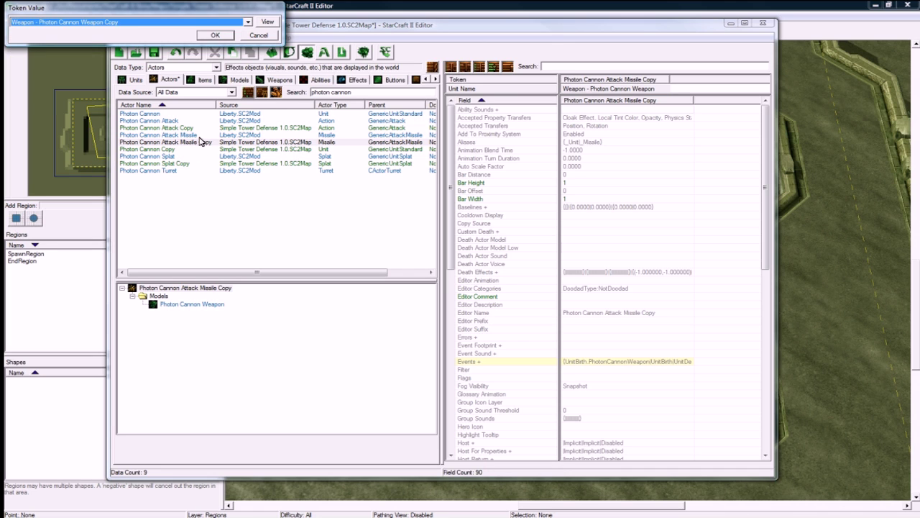
click(210, 36)
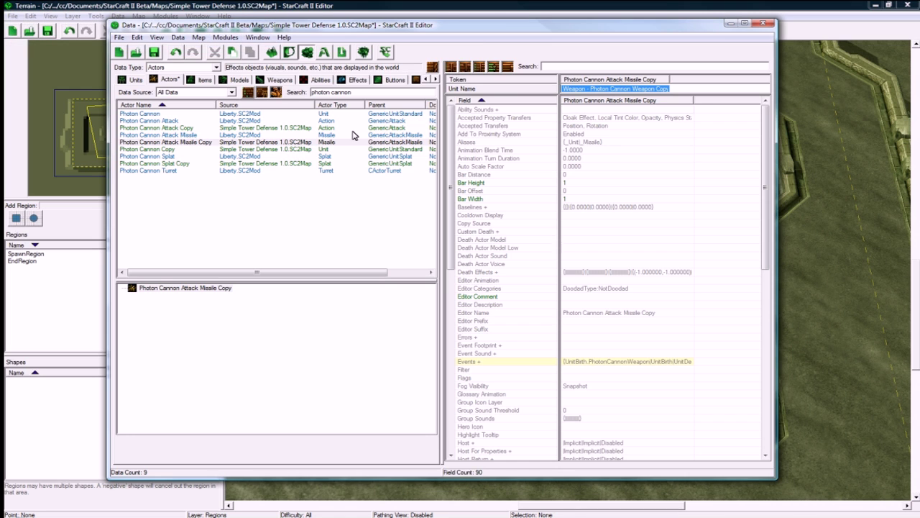
click(612, 363)
click(622, 363)
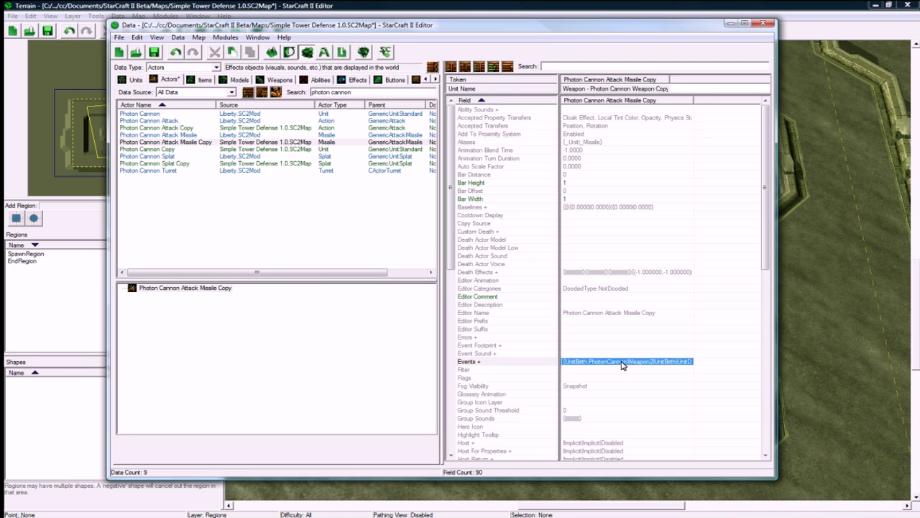
scroll(622, 365, down, 3)
scroll(623, 365, down, 2)
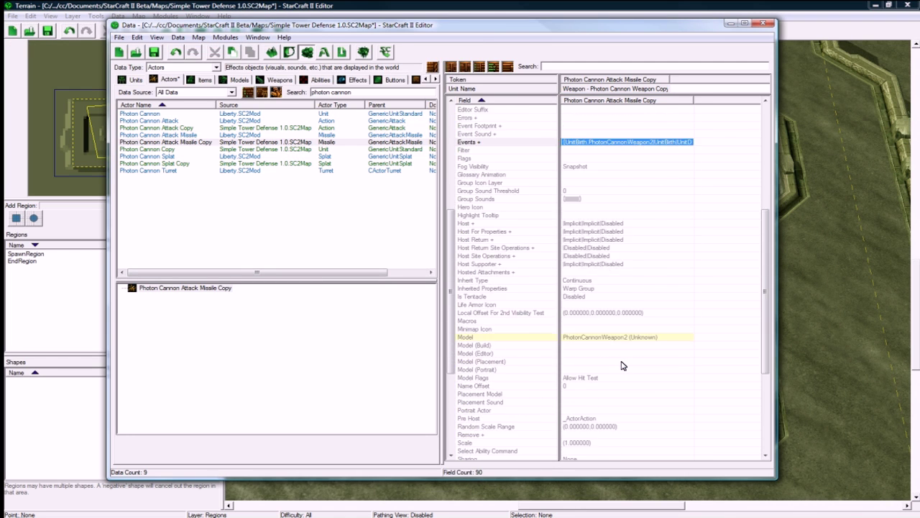
Set the missile copy's Model to Photon Cannon Weapon
double_click(629, 338)
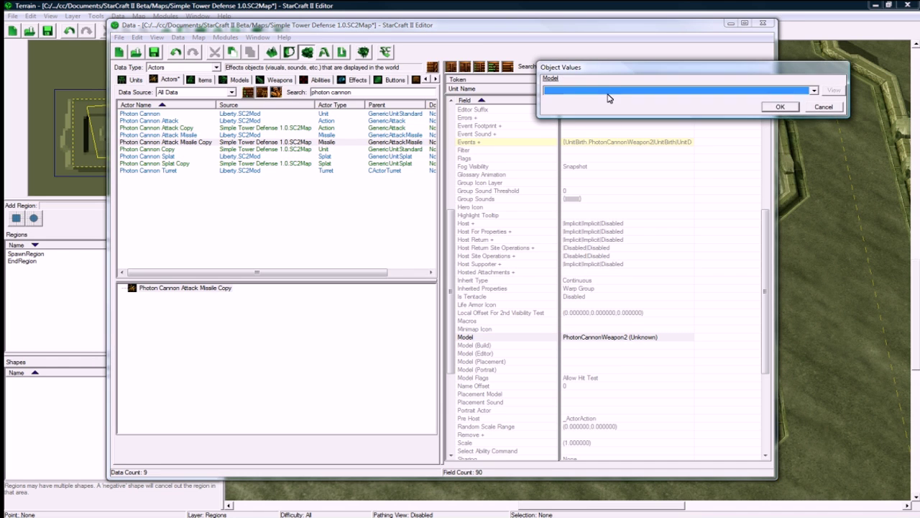
click(608, 91)
key(p)
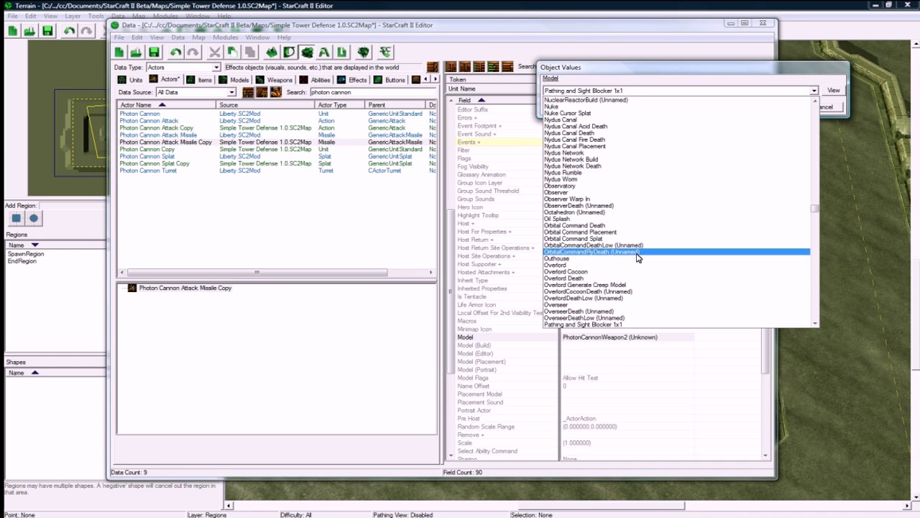
scroll(636, 259, down, 5)
scroll(639, 262, down, 3)
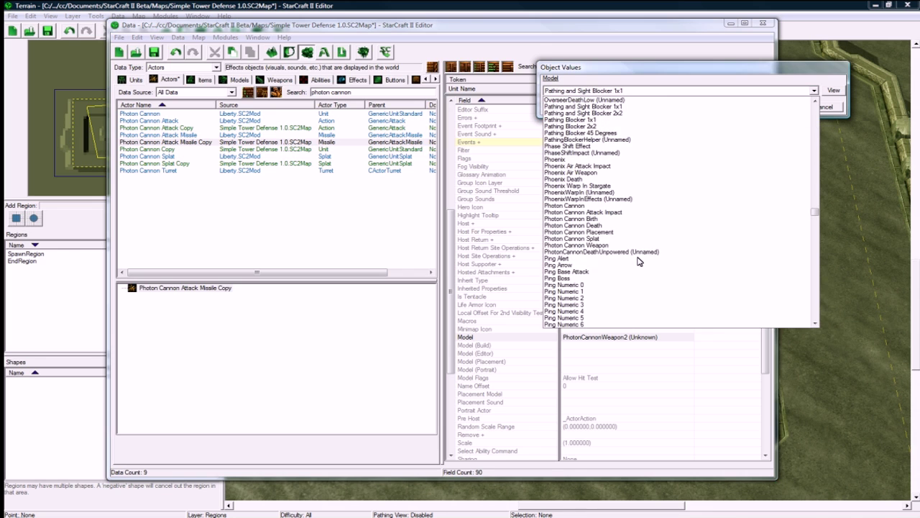
click(638, 245)
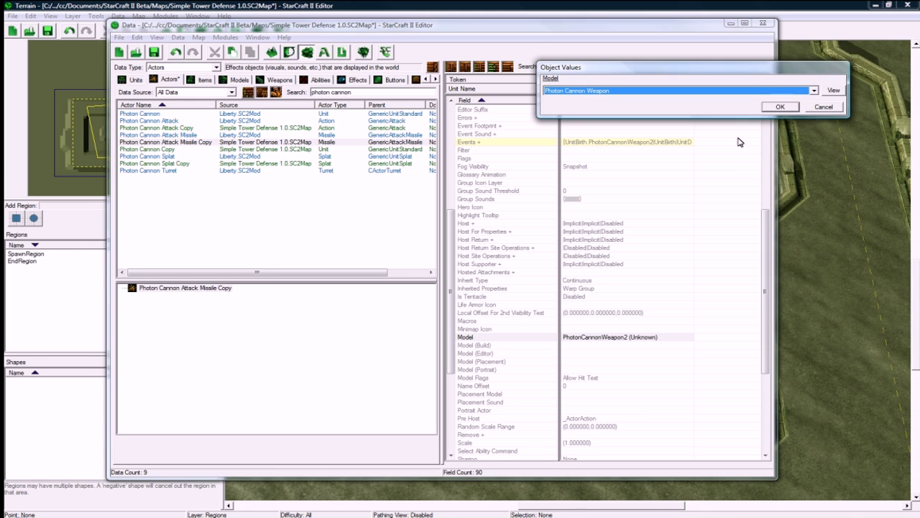
click(791, 109)
Add a UnitBirth event to the missile copy's Events
scroll(631, 327, down, 4)
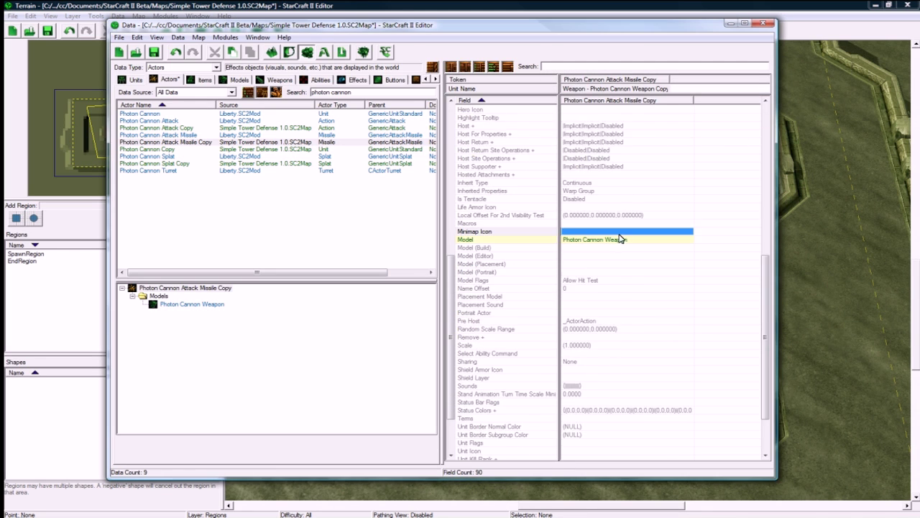
scroll(622, 248, down, 3)
scroll(623, 304, up, 7)
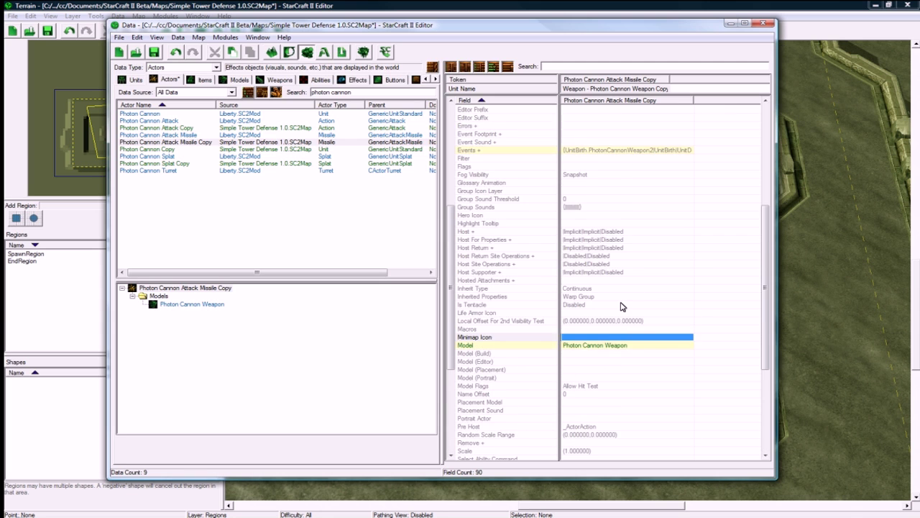
scroll(623, 305, up, 4)
click(616, 248)
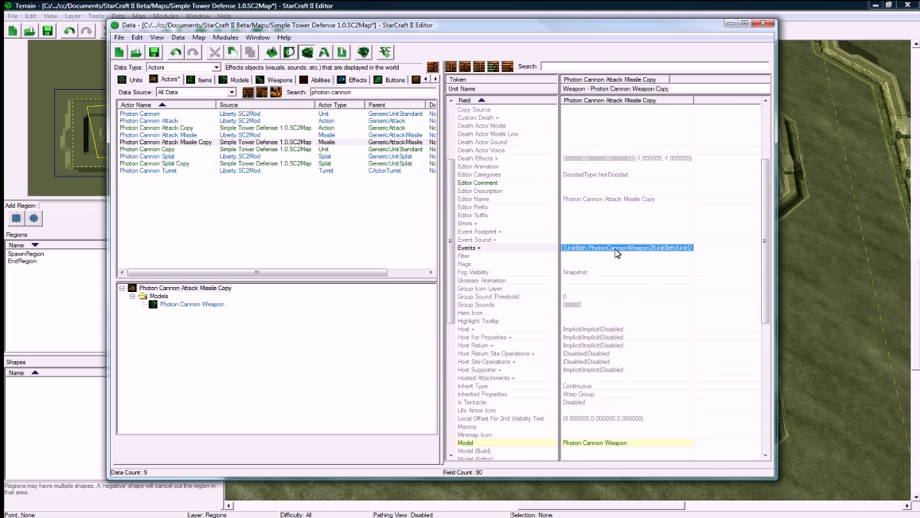
double_click(615, 249)
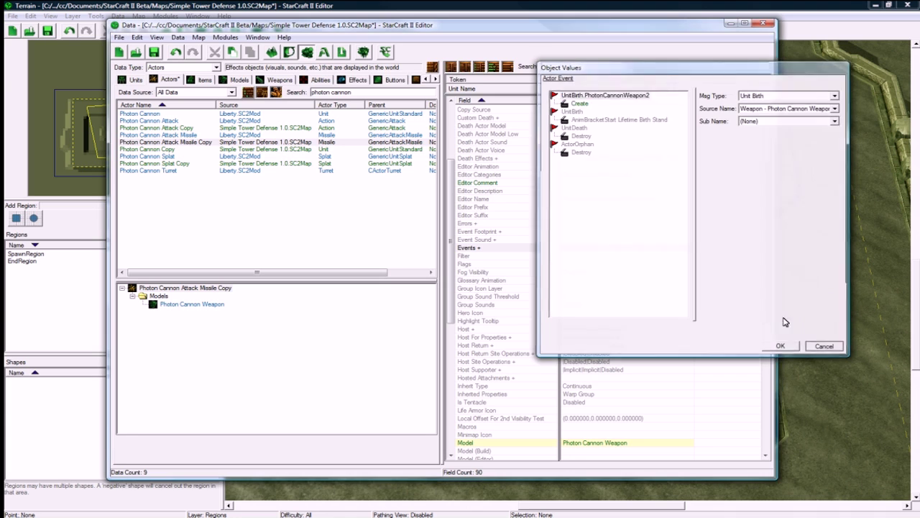
click(780, 346)
Check the Photon Cannon Attack Copy's missile, save the map, and switch to Units data
scroll(617, 248, up, 5)
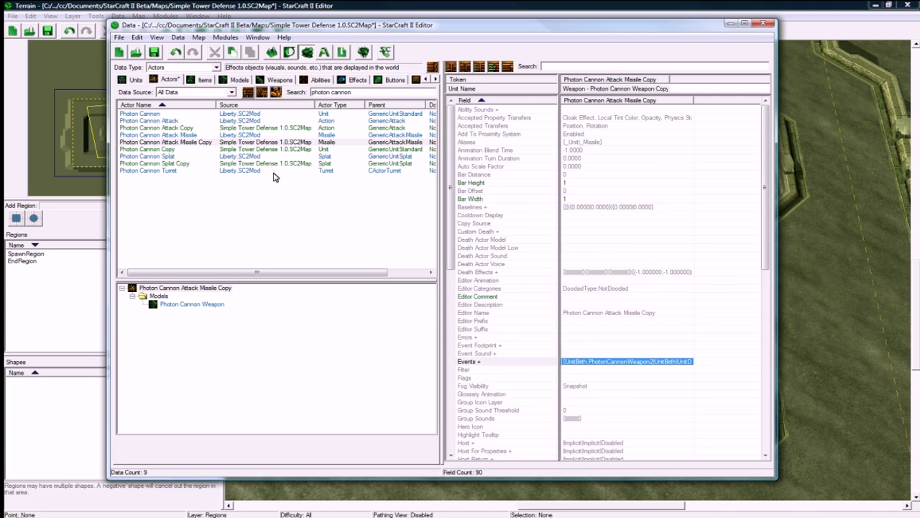
click(191, 127)
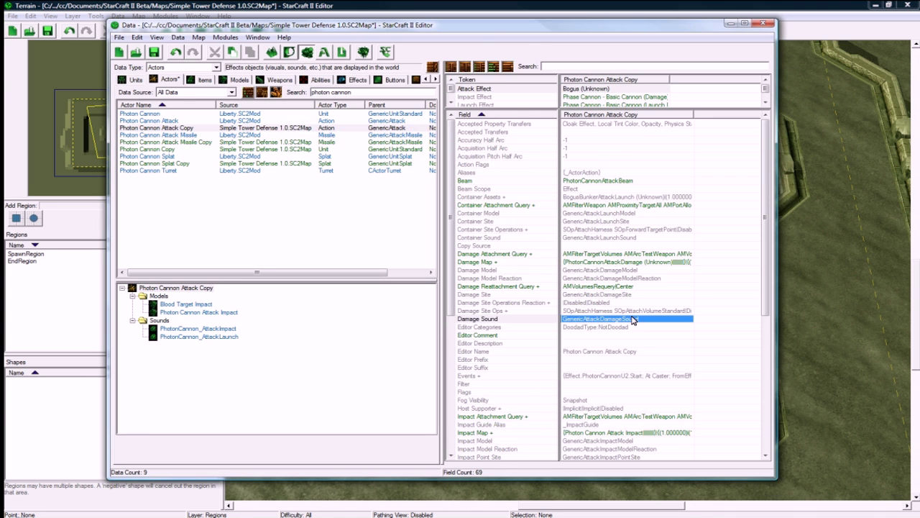
scroll(633, 318, down, 5)
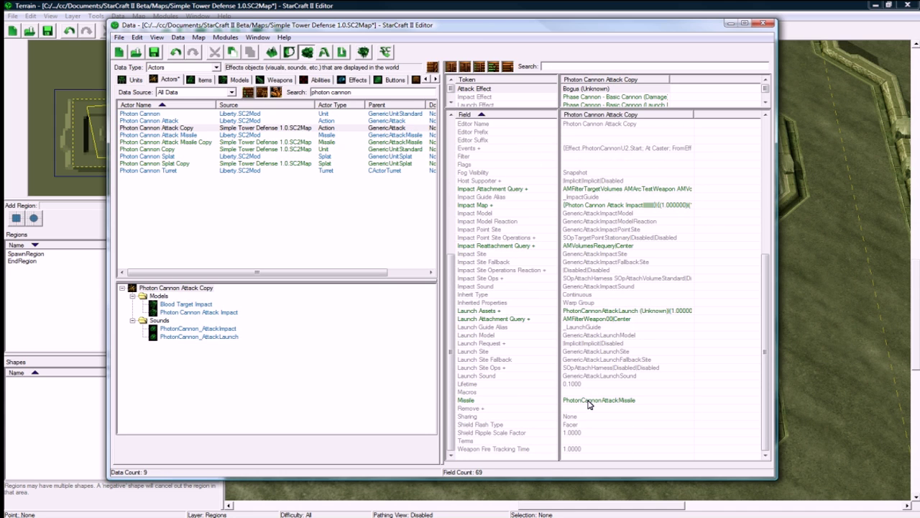
click(595, 400)
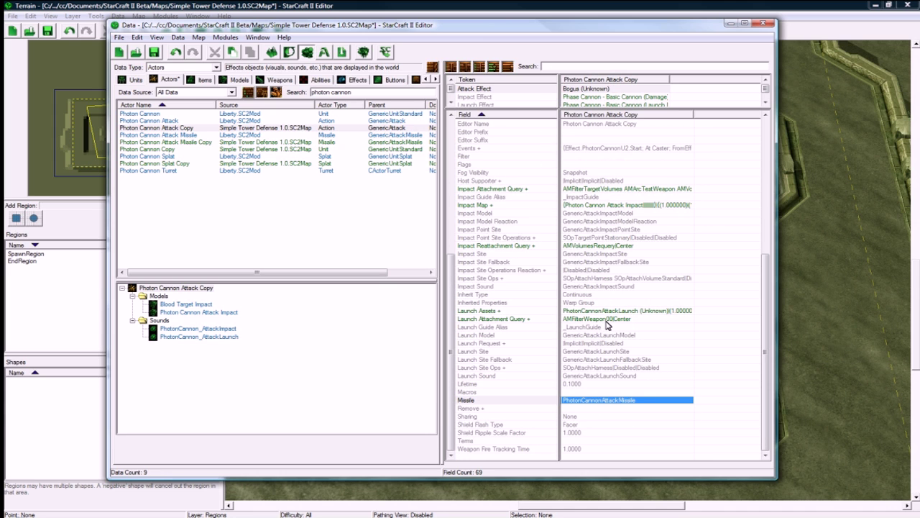
scroll(608, 325, up, 6)
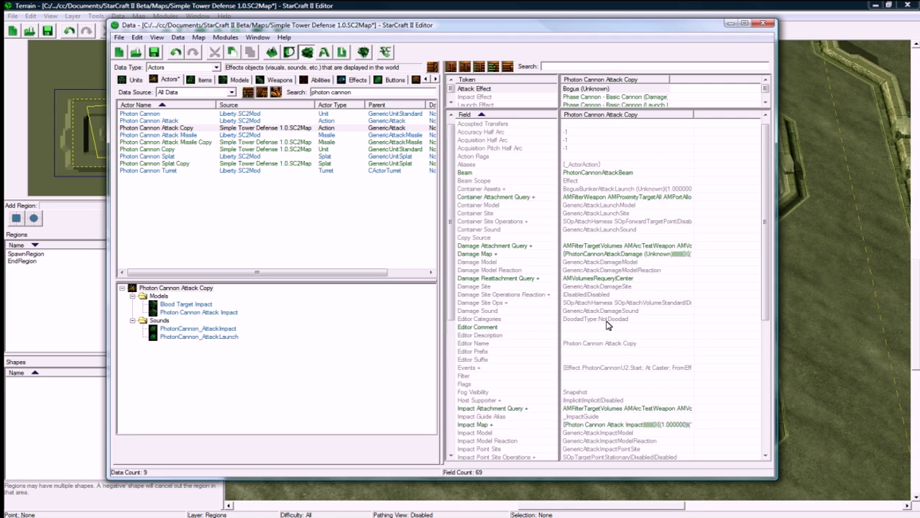
scroll(606, 325, up, 1)
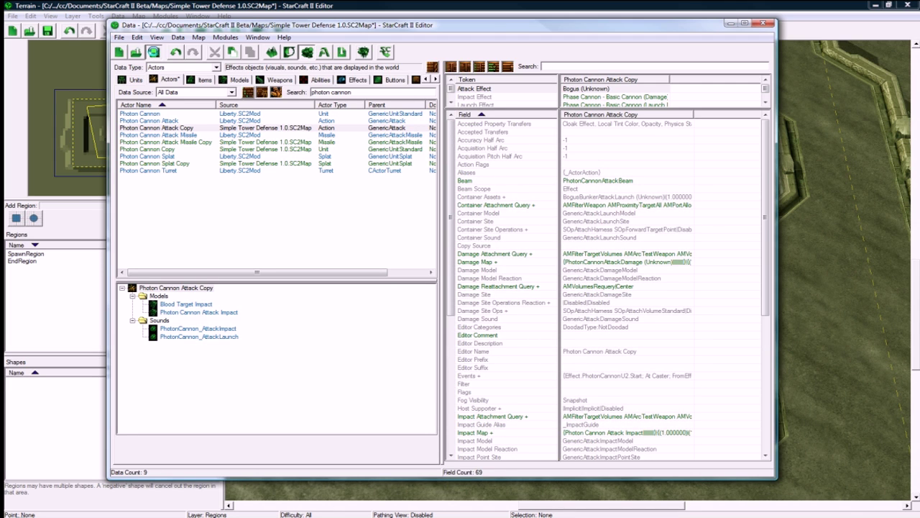
click(153, 52)
click(133, 79)
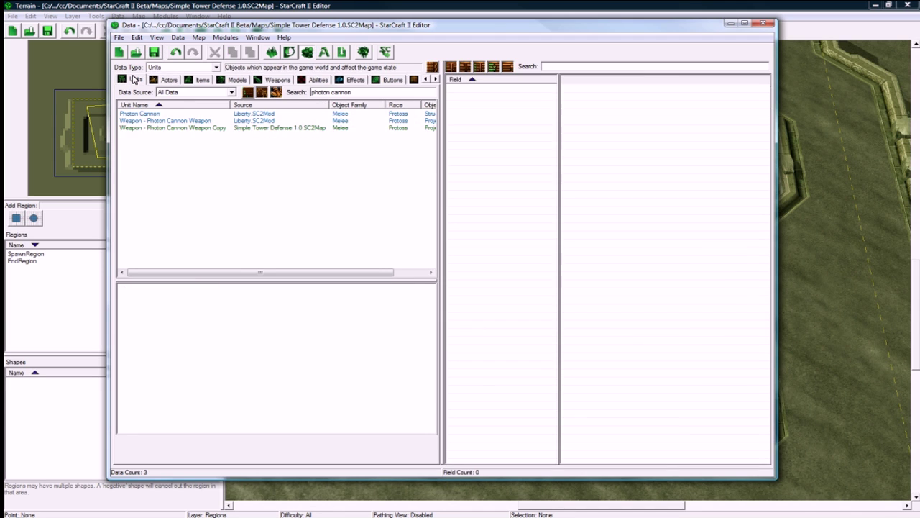
Review the Photon Cannon unit's Fidget, Resource State and Kill Resource fields
click(144, 113)
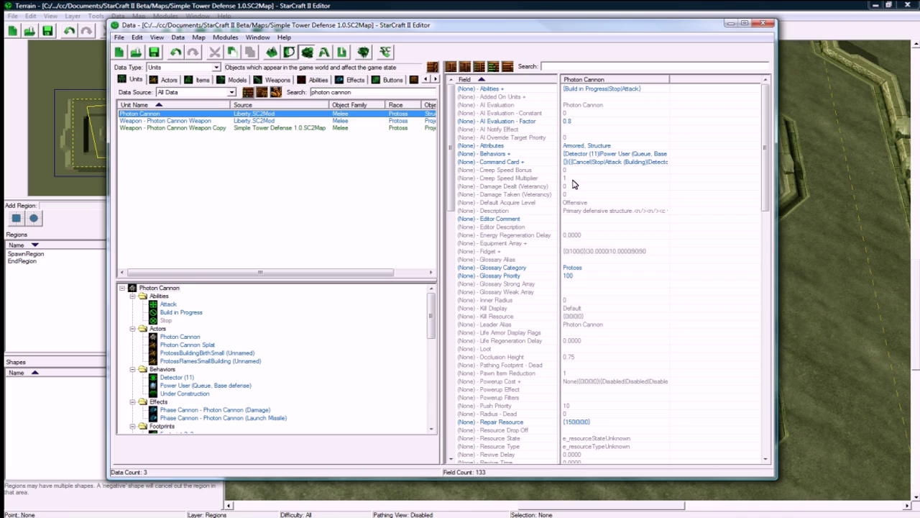
click(595, 252)
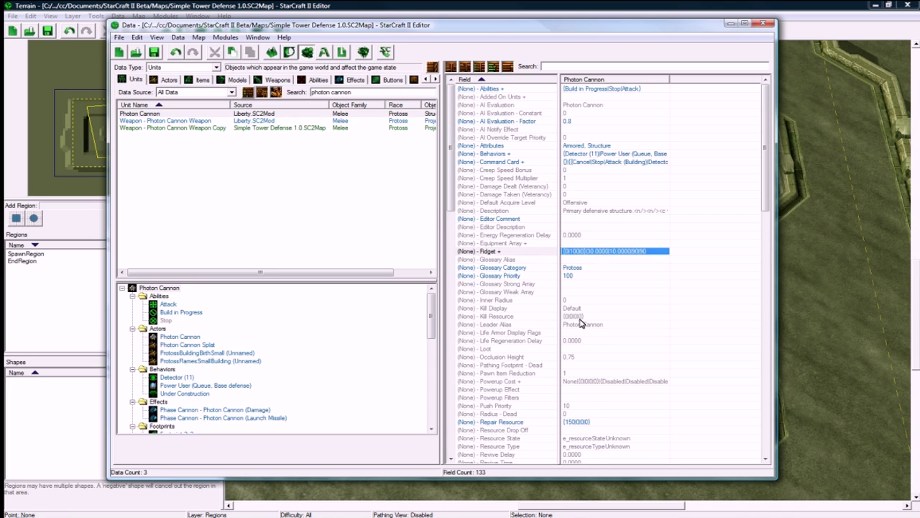
click(585, 438)
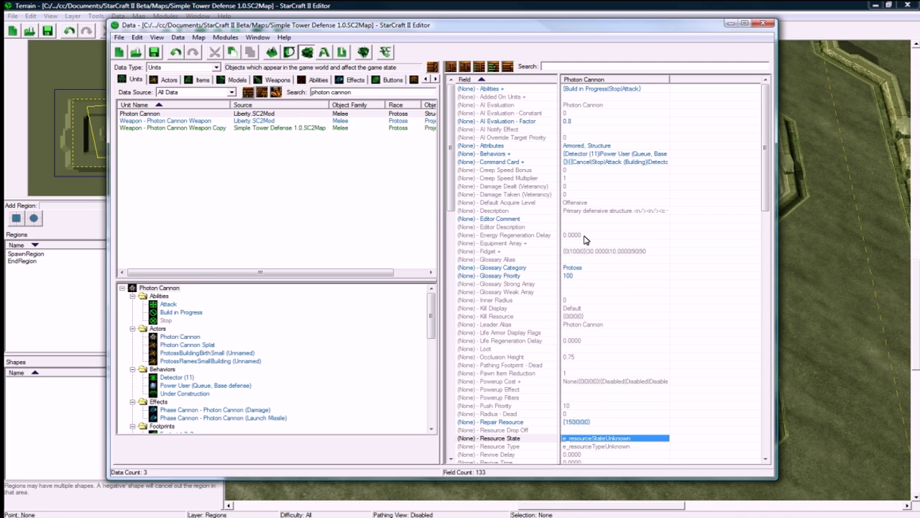
click(578, 318)
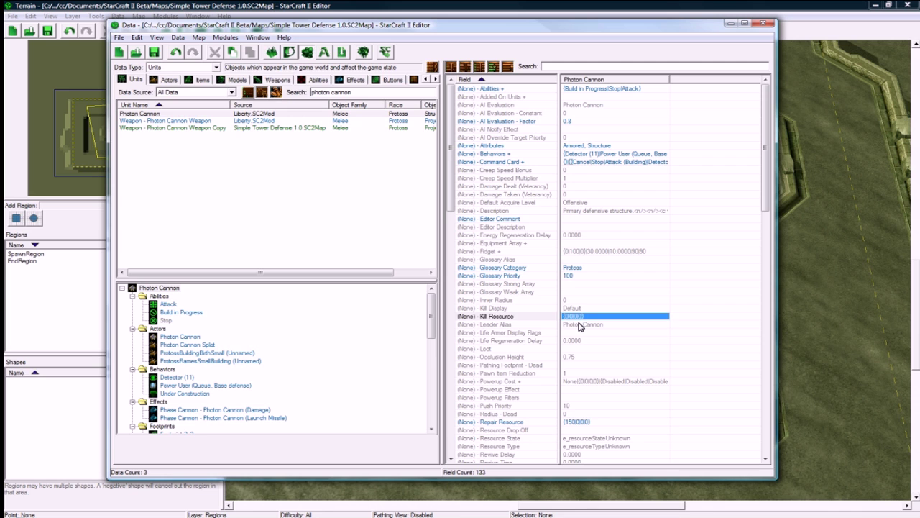
scroll(579, 326, down, 9)
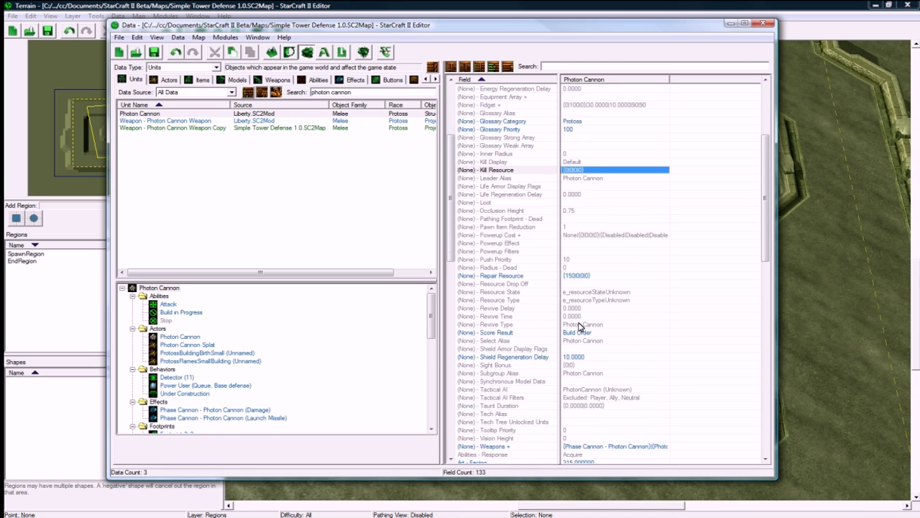
scroll(579, 326, up, 6)
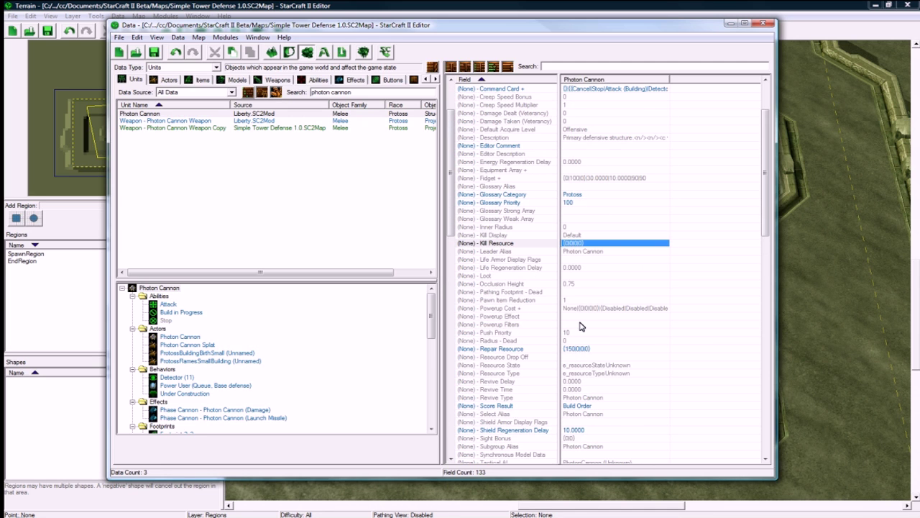
scroll(581, 326, up, 3)
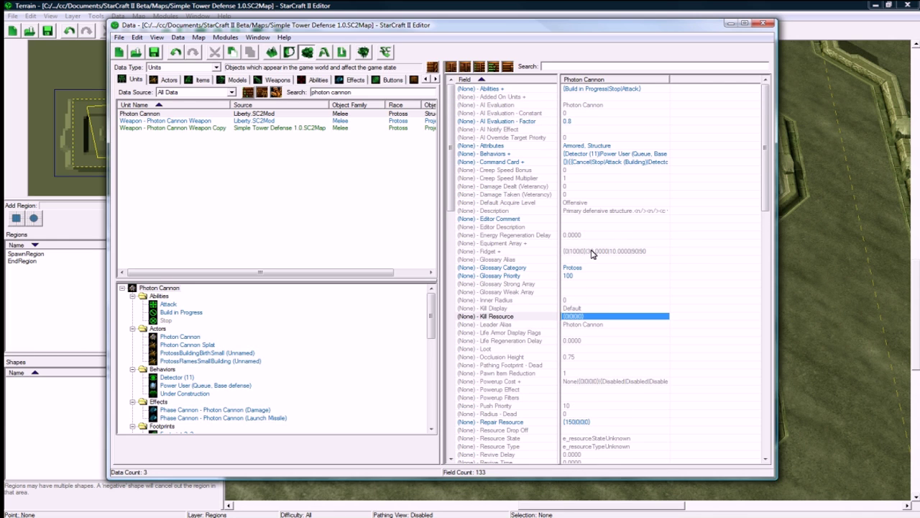
drag(764, 117, 760, 160)
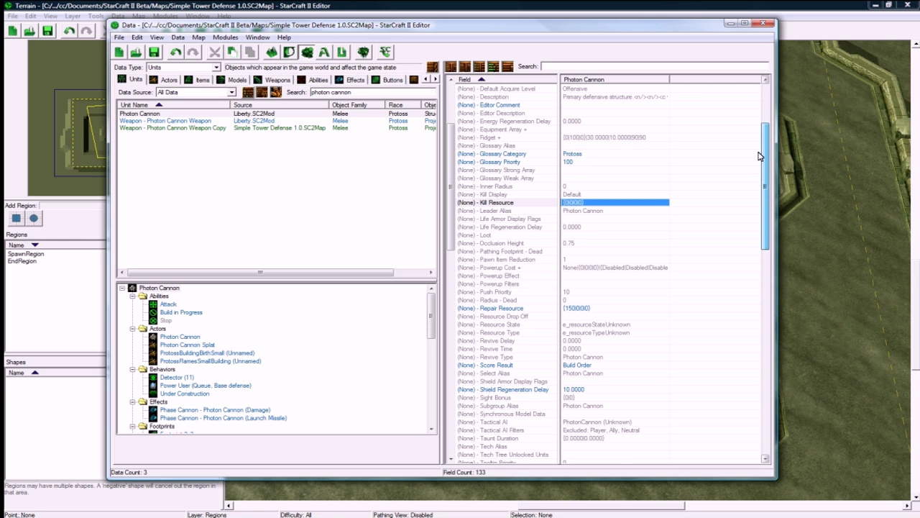
Set the Photon Cannon's Repair Resource minerals to 1
double_click(575, 307)
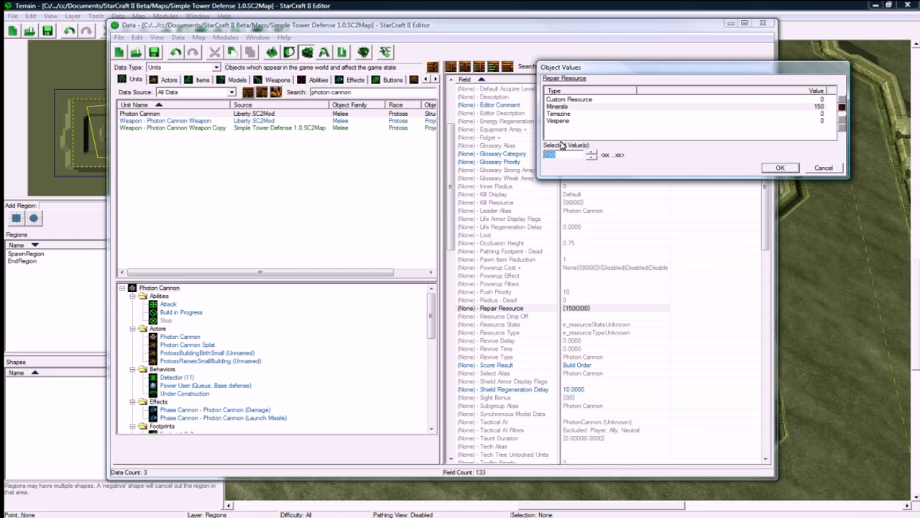
text(1)
key(Return)
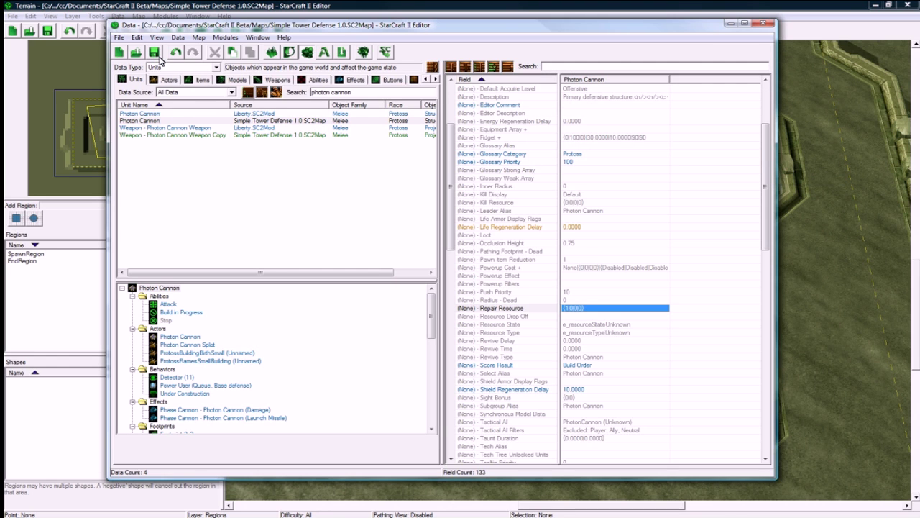
click(154, 121)
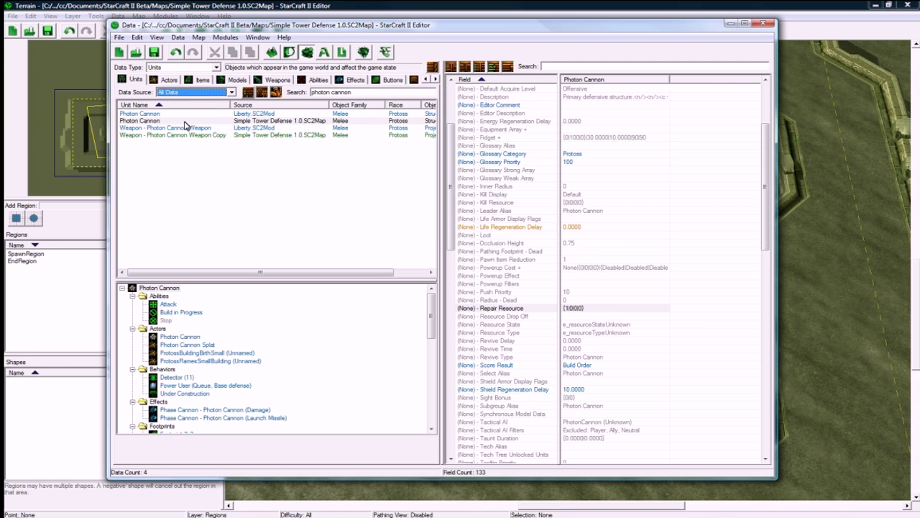
click(305, 94)
Search 'build' and inspect the Builder's Build ability commands, cancelling without changes
text(builder)
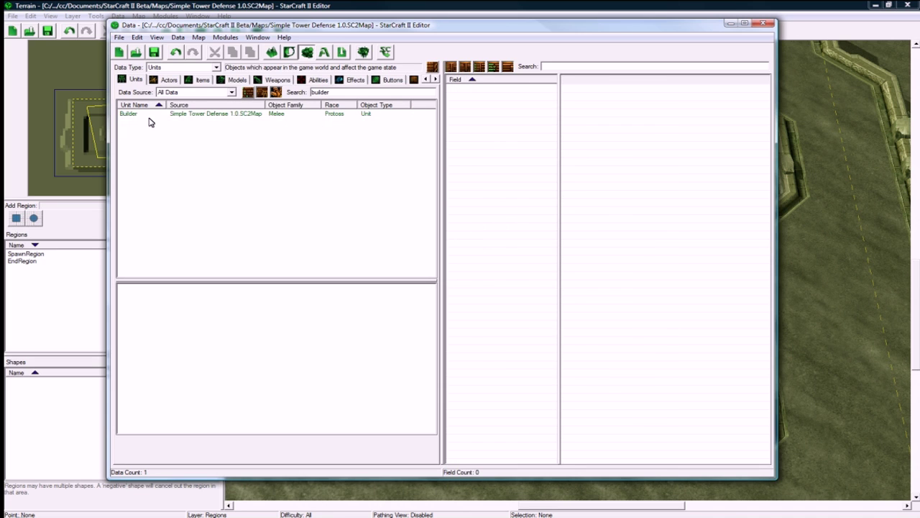
click(149, 115)
click(149, 288)
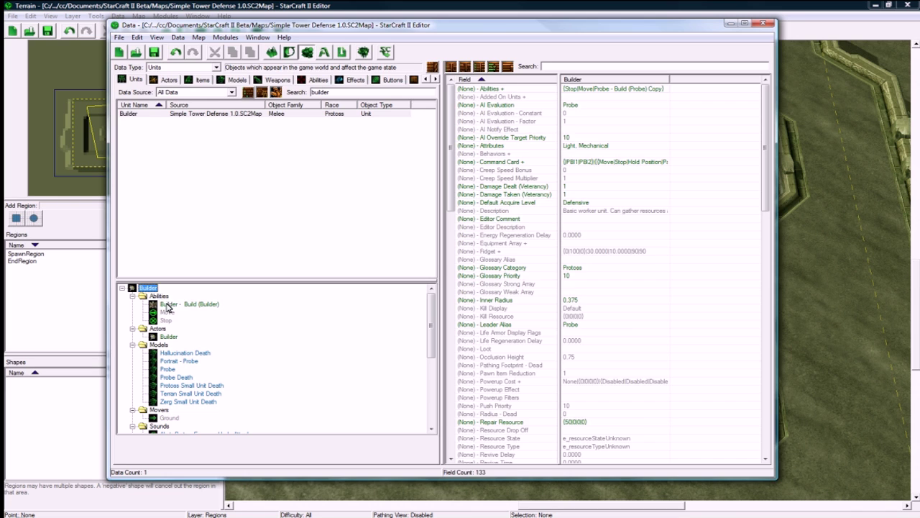
click(168, 304)
double_click(572, 163)
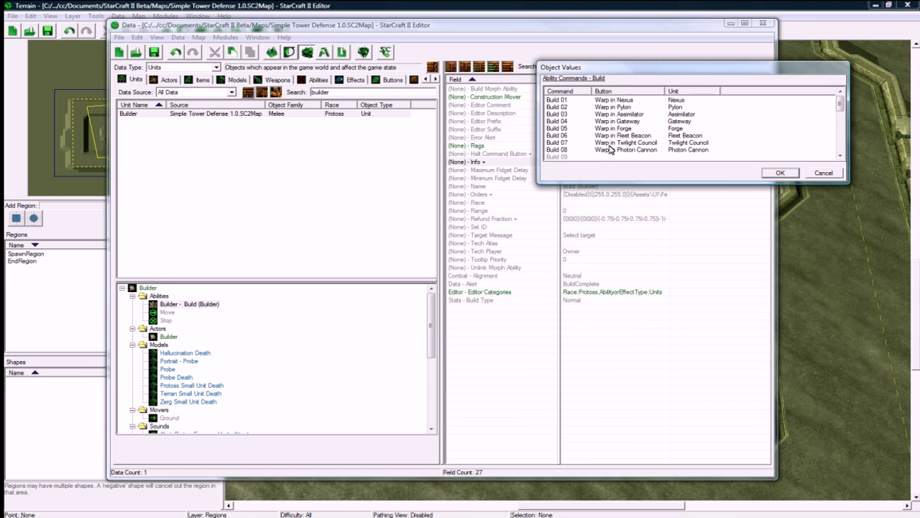
click(627, 100)
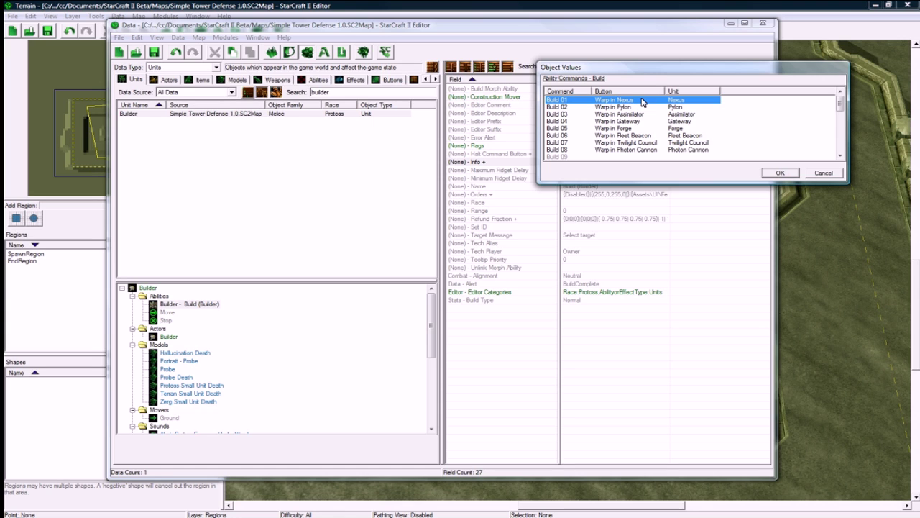
click(809, 175)
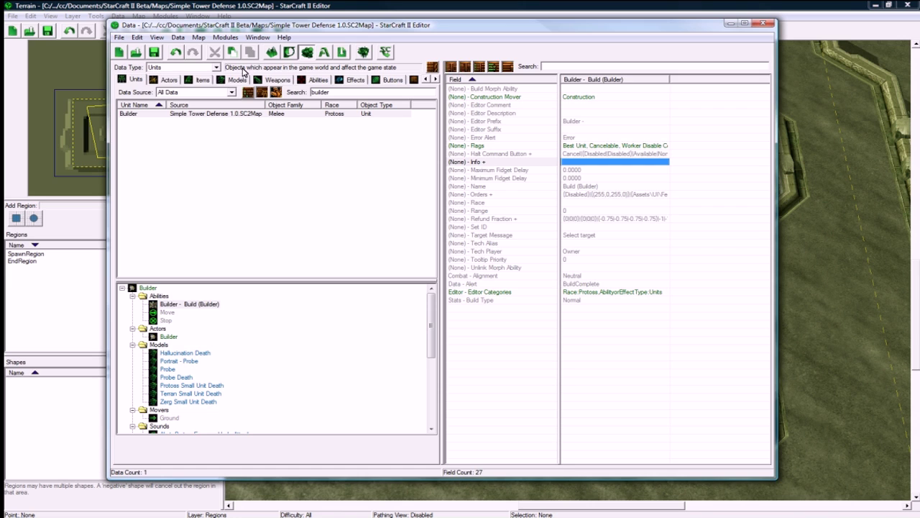
click(179, 68)
In button data, search 'warp in' and duplicate the Warp in Photon Cannon button
click(166, 141)
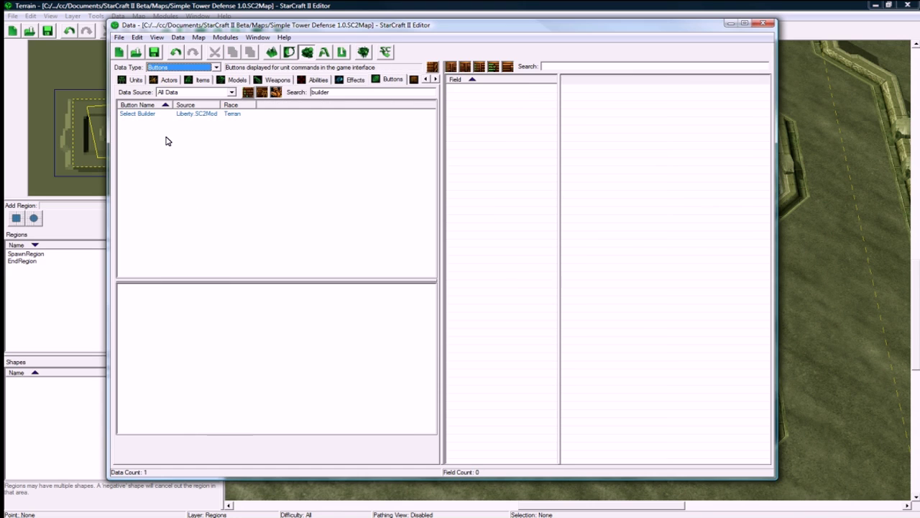
double_click(310, 93)
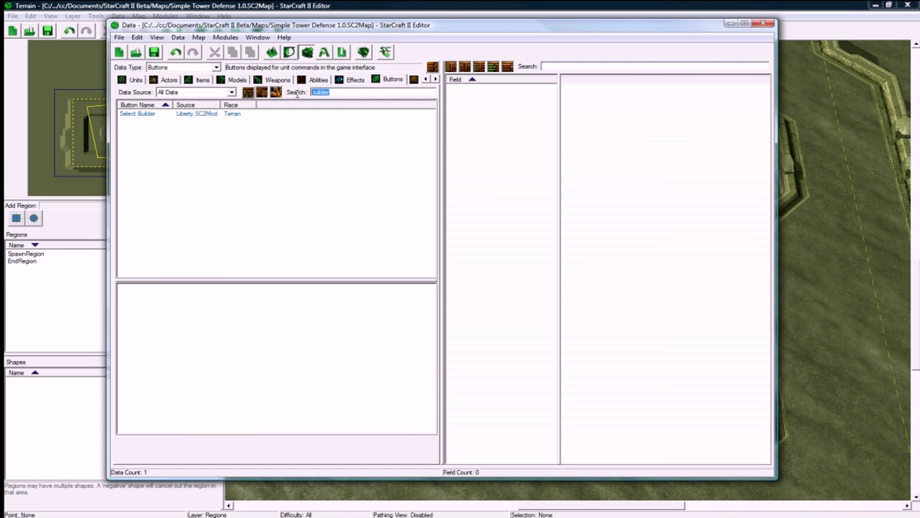
text(warp in photon cannon)
click(171, 117)
right_click(171, 117)
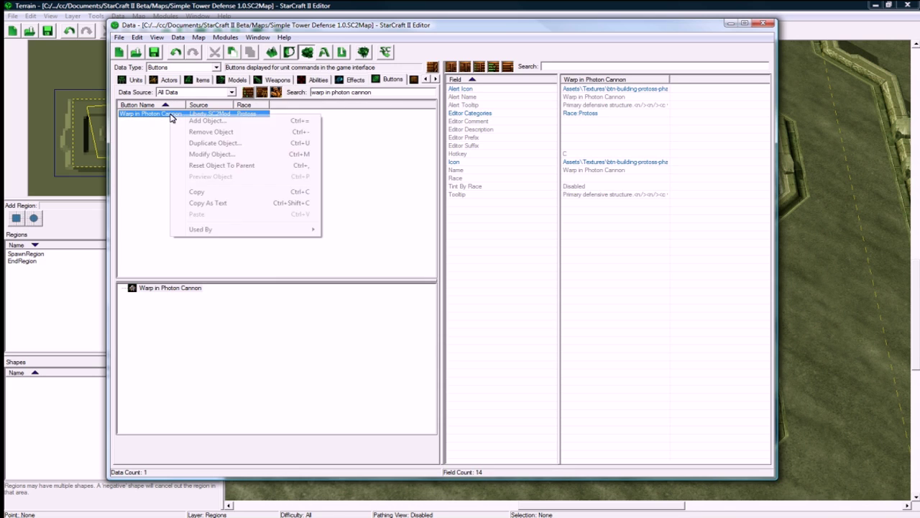
click(198, 143)
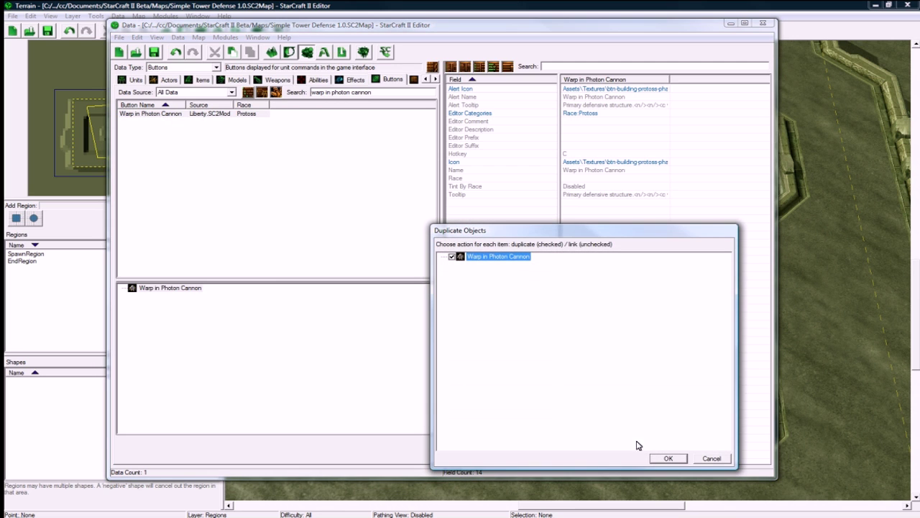
click(661, 458)
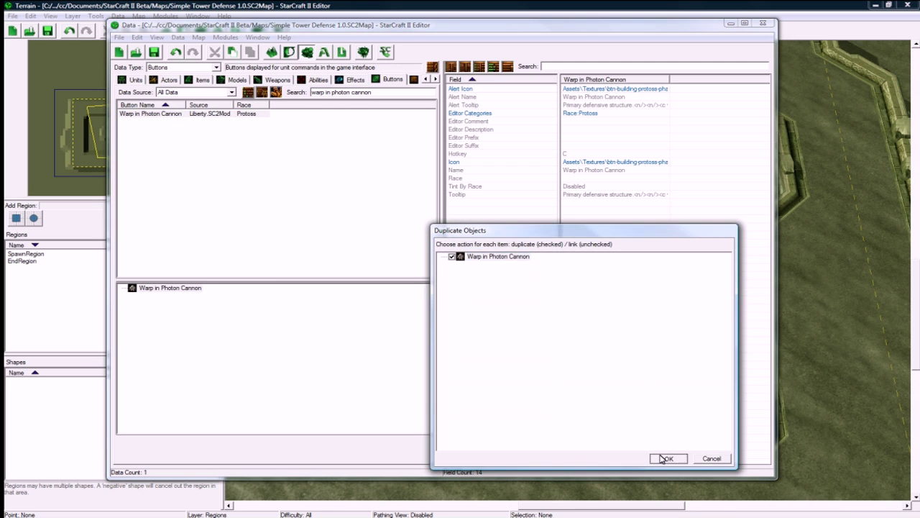
Rename the copy to 'Warp in Basic Cannon' and review its Icon, Hotkey and Tooltip fields
double_click(597, 172)
text(Warp)
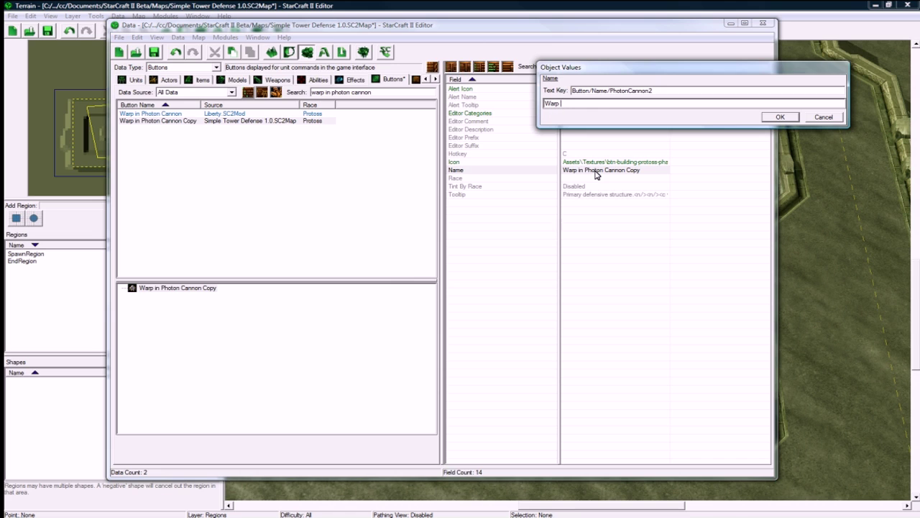
text( in Basic Cannon)
key(Return)
click(621, 162)
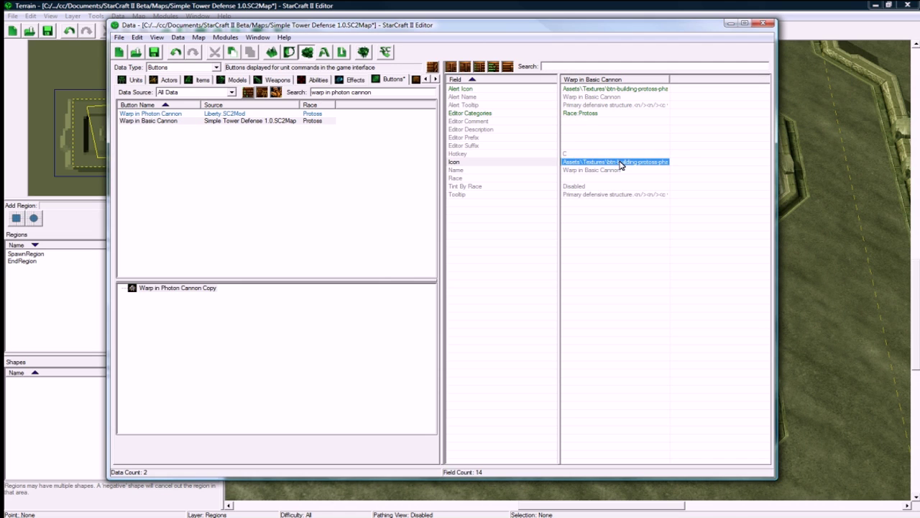
click(568, 154)
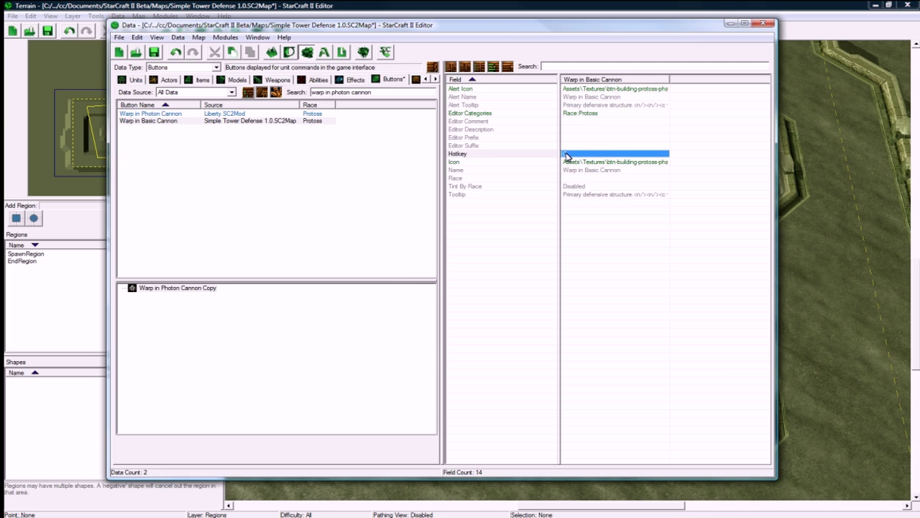
click(587, 195)
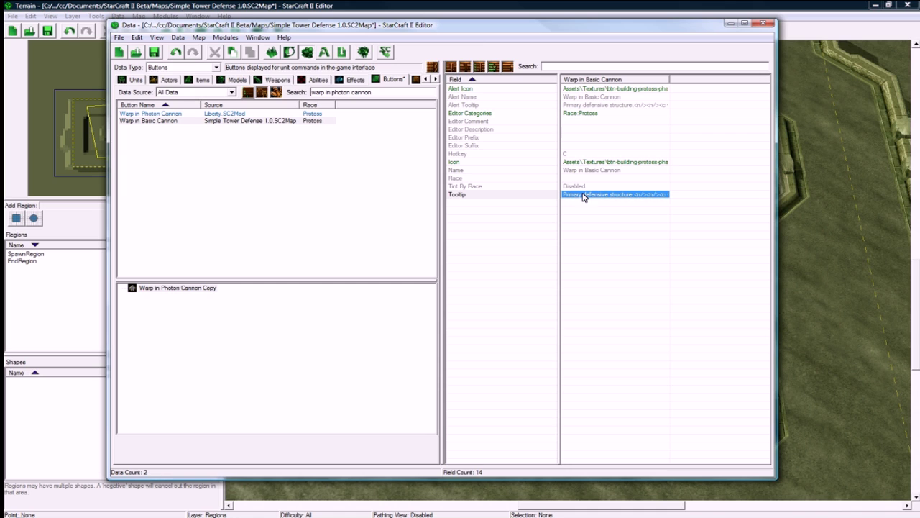
click(181, 123)
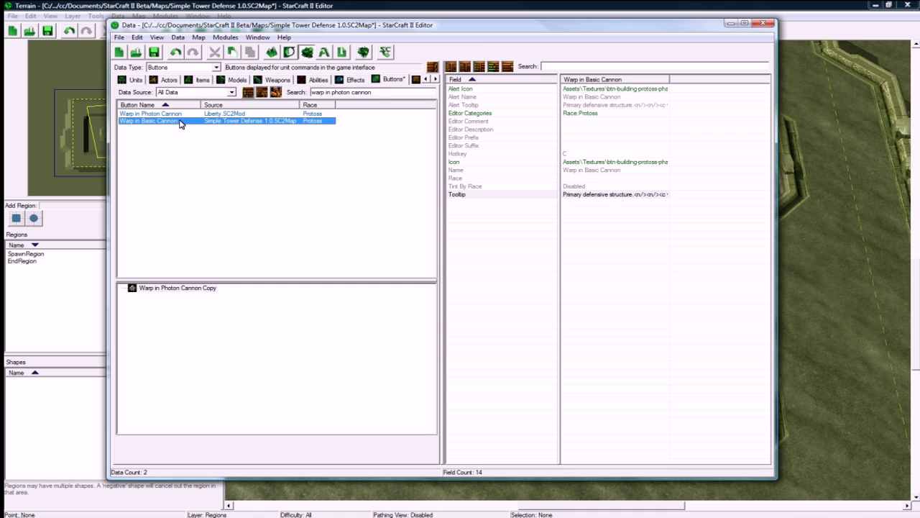
click(381, 92)
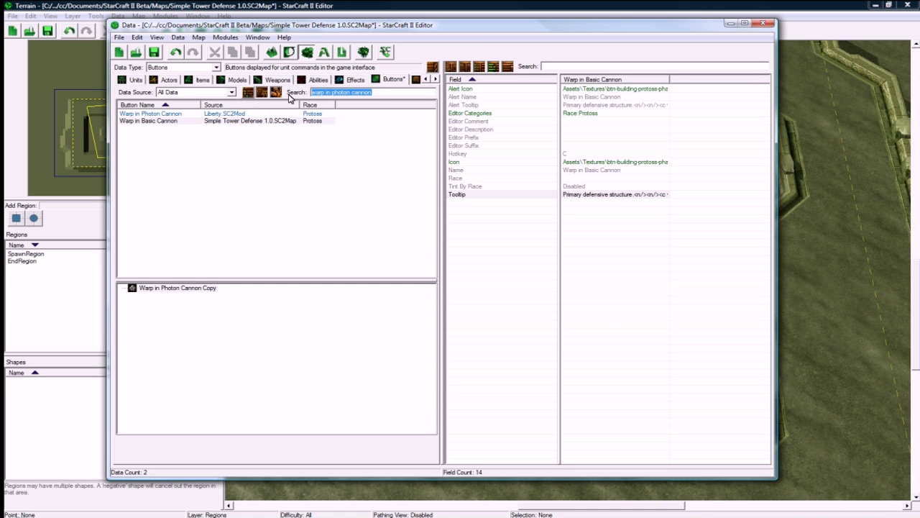
In unit data, search 'buil' and open the Builder's Build ability fields
click(134, 79)
click(384, 92)
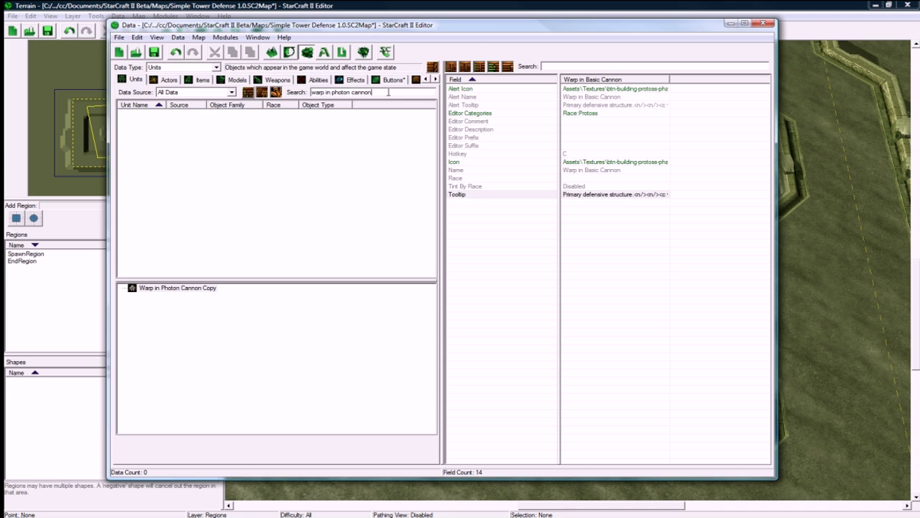
drag(385, 92, 316, 92)
key(BackSpace)
text(builder)
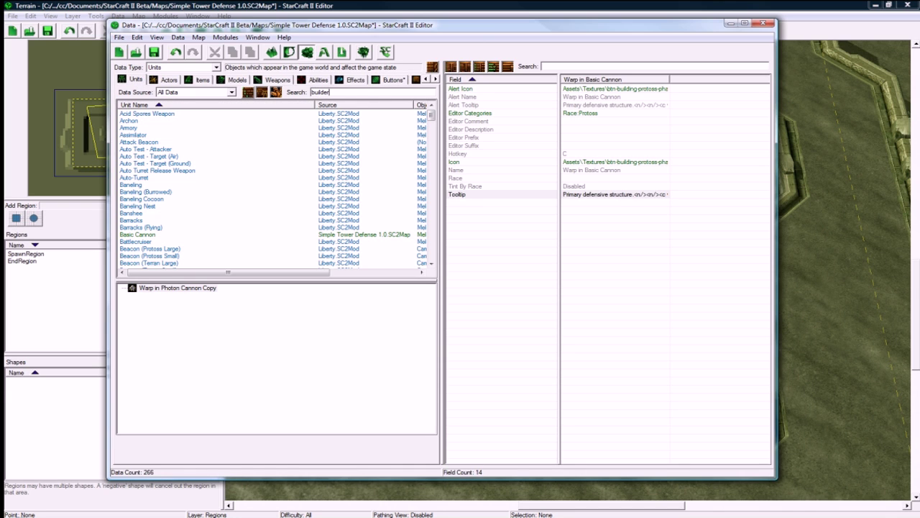
click(174, 116)
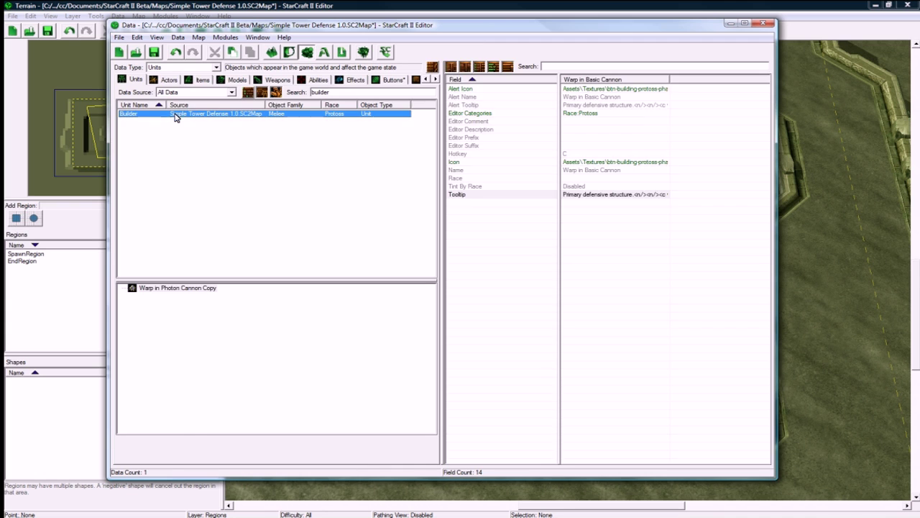
click(583, 195)
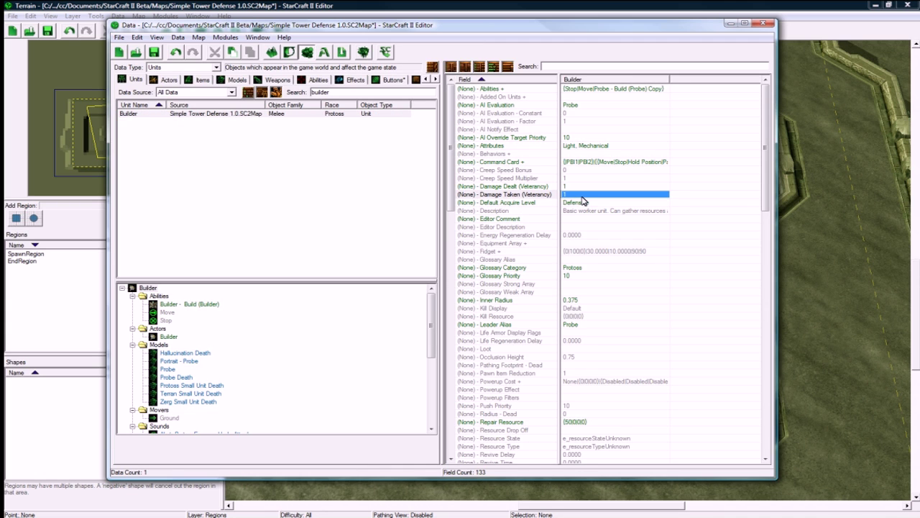
click(207, 305)
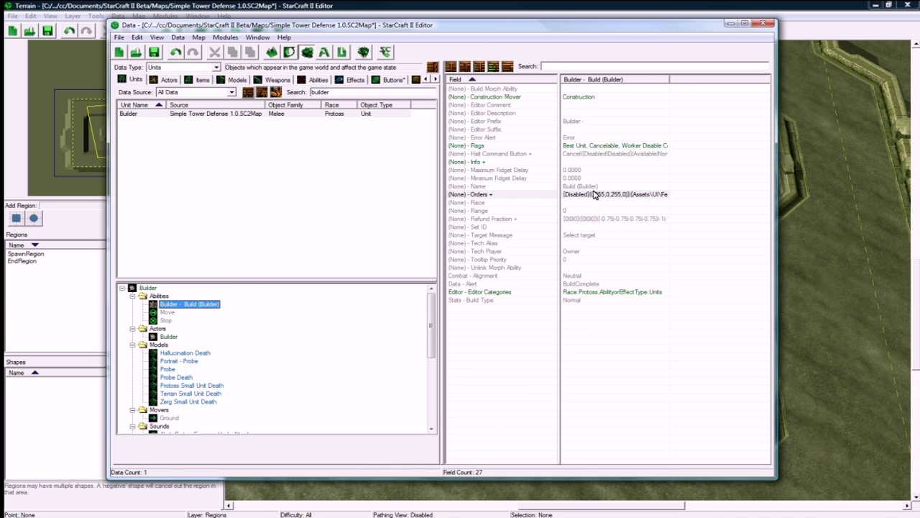
Open the Build 08 command and set its button to Warp in Basic Cannon
double_click(584, 163)
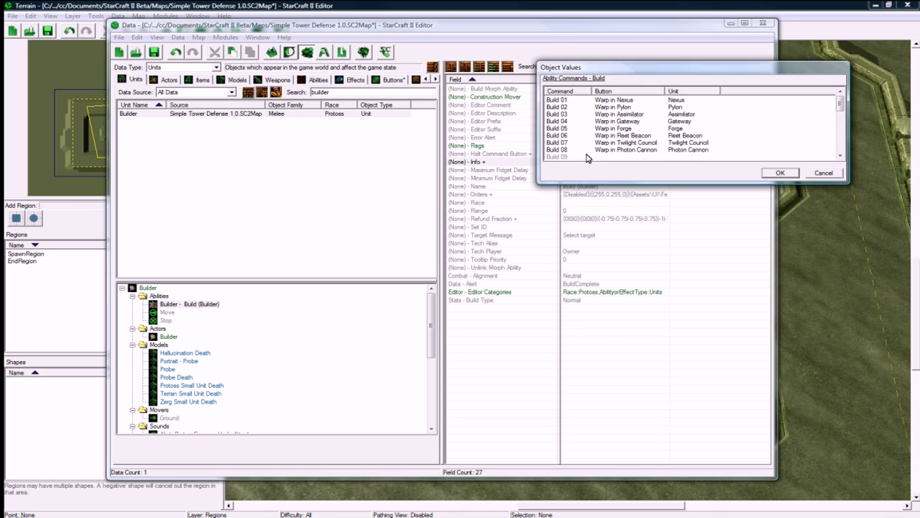
click(600, 101)
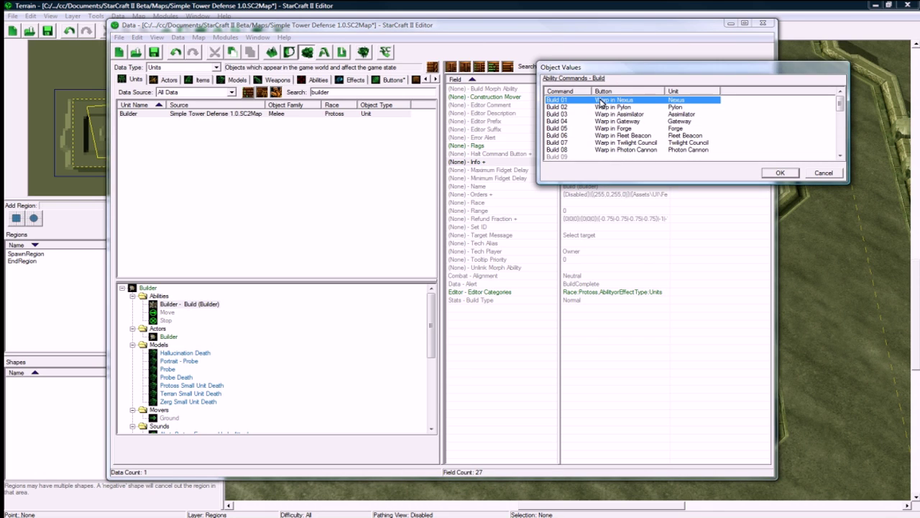
click(633, 149)
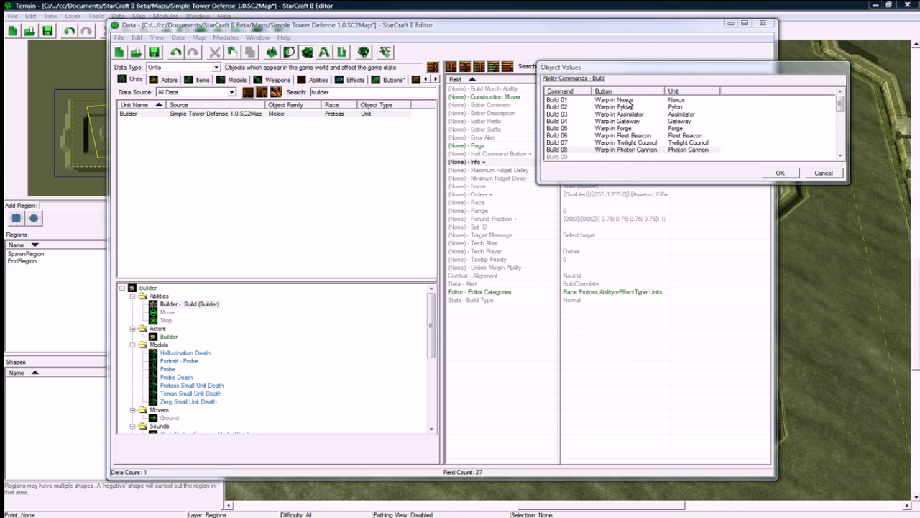
double_click(633, 149)
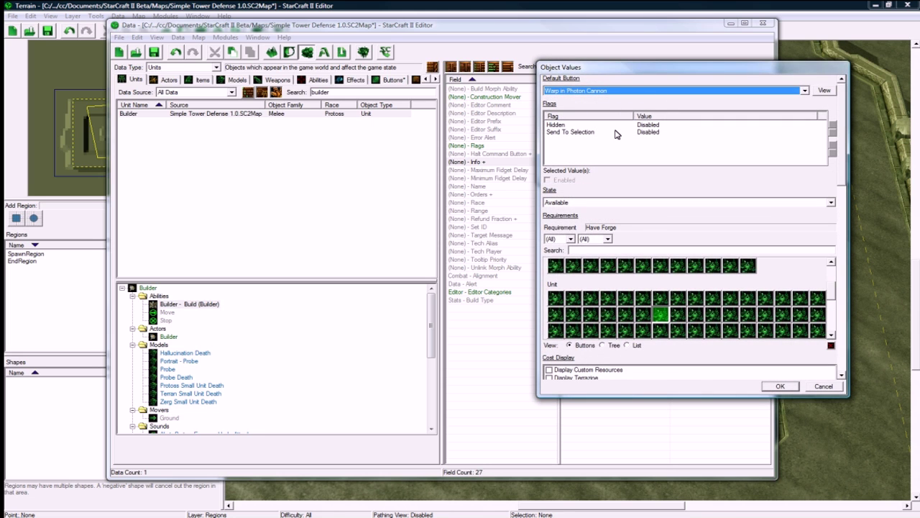
click(629, 91)
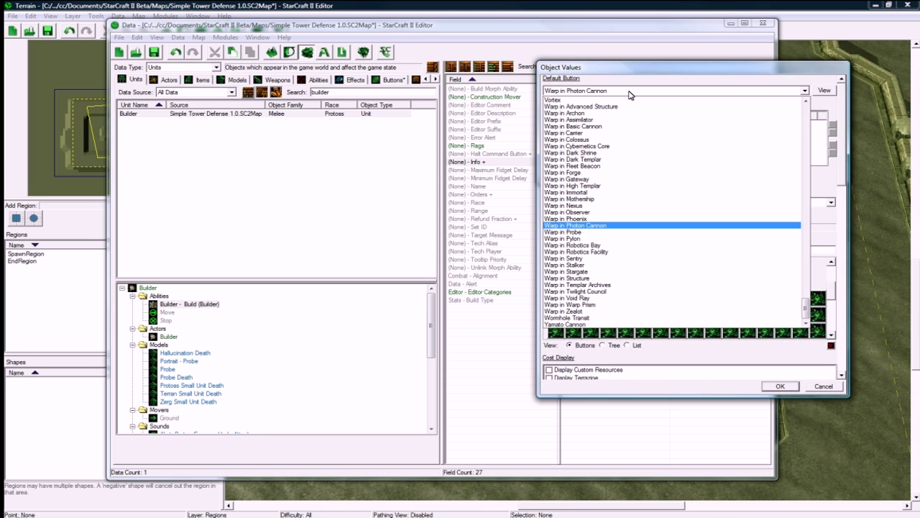
click(606, 126)
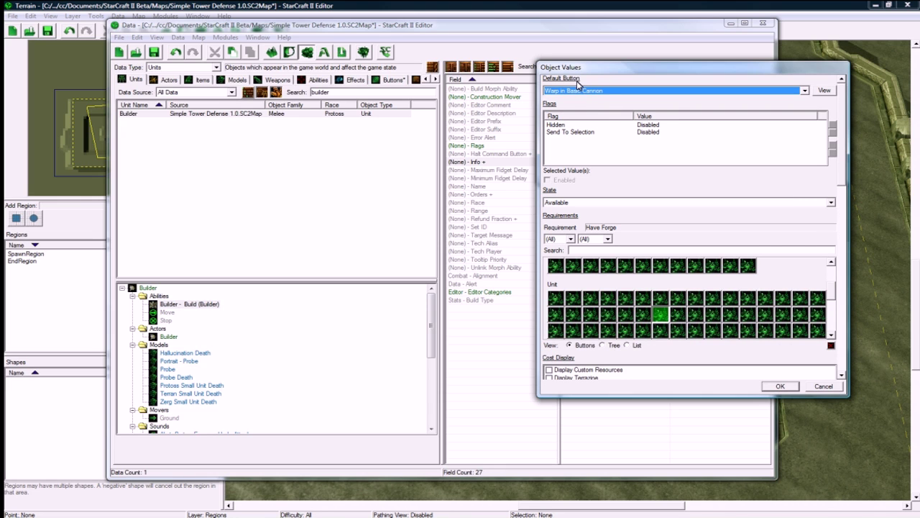
Make Build 08 produce the Basic Cannon with build time 1 and cost 1 mineral
drag(841, 166, 584, 328)
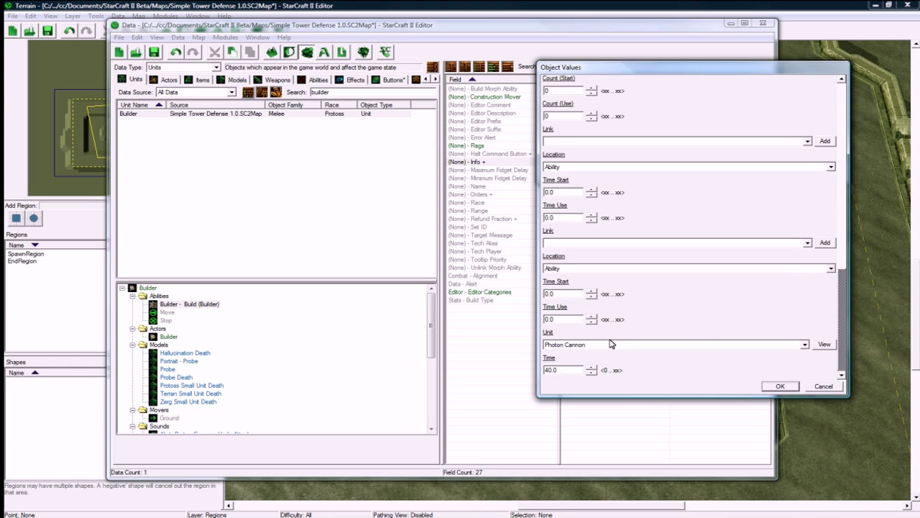
click(611, 344)
scroll(627, 260, up, 20)
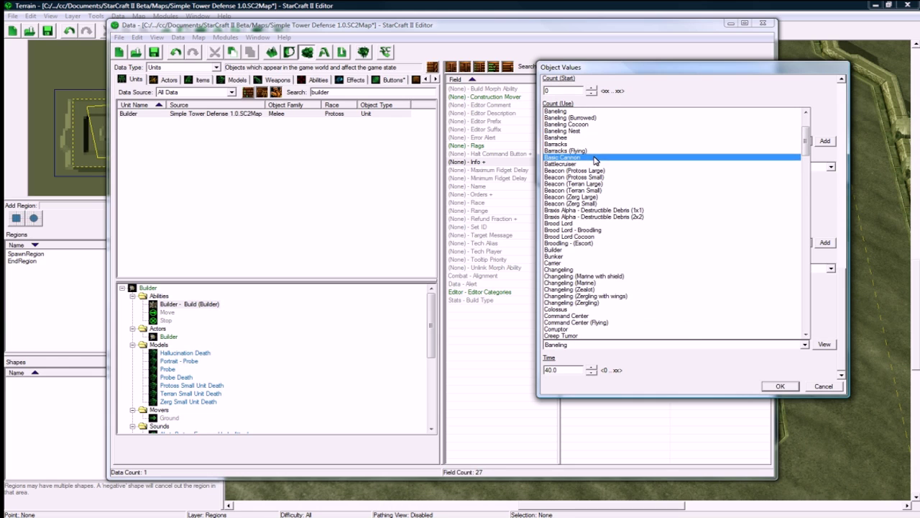
click(595, 157)
double_click(568, 369)
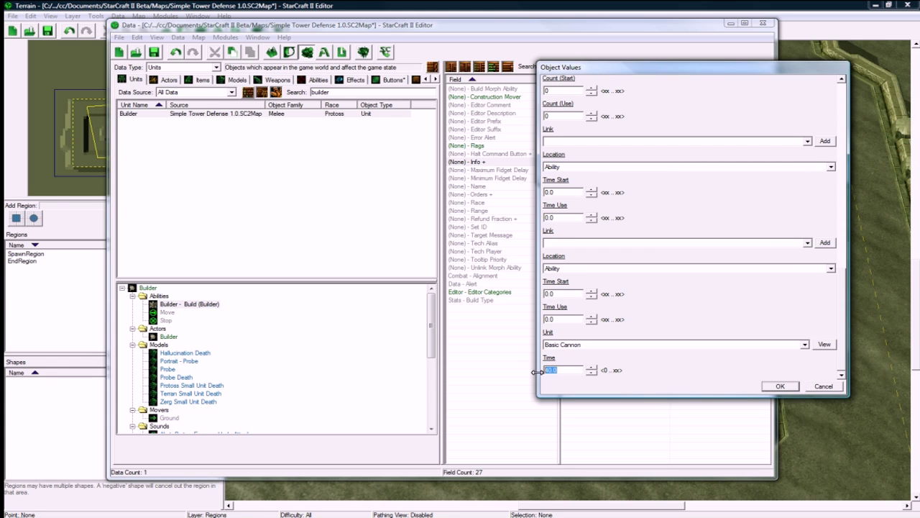
text(1)
scroll(846, 359, up, 10)
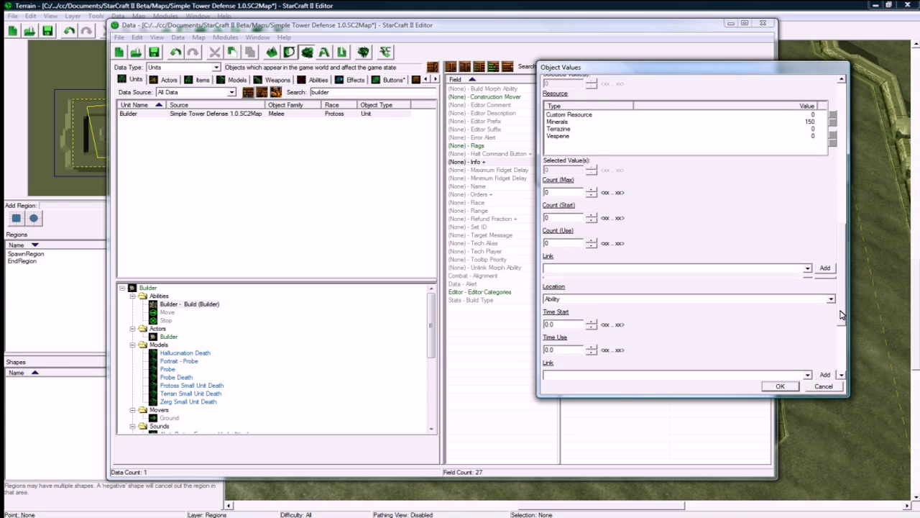
click(568, 234)
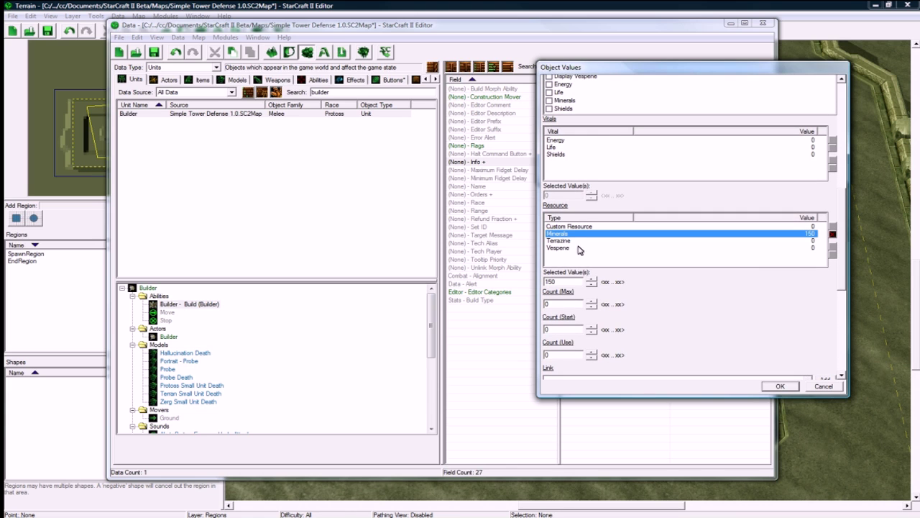
double_click(570, 280)
text(1)
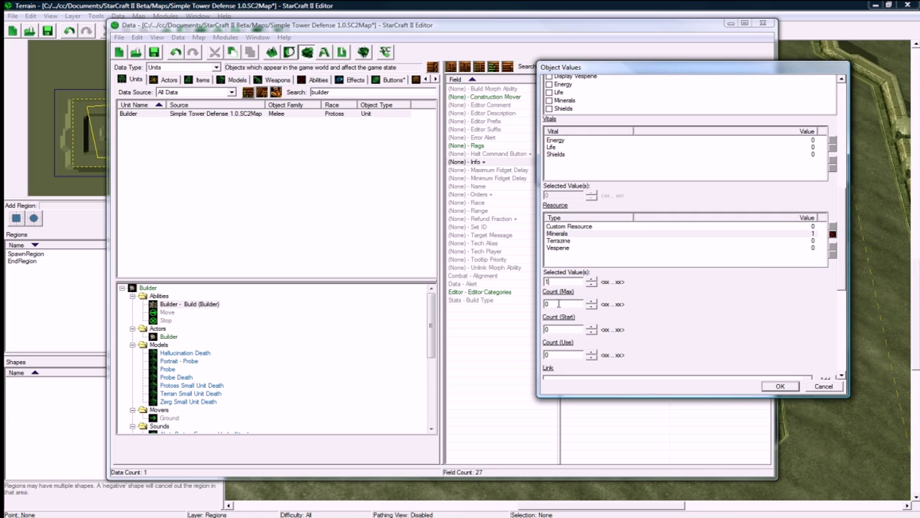
click(778, 385)
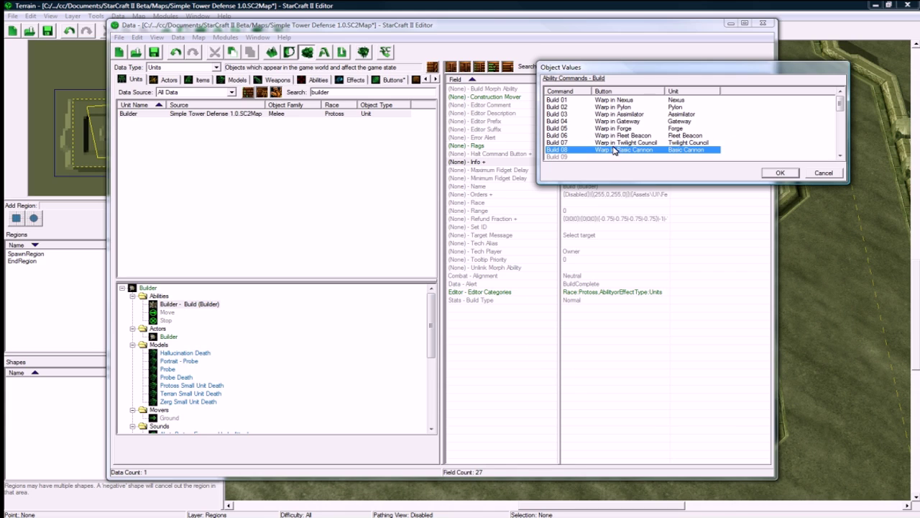
Review the build command list and confirm the changes
scroll(618, 136, down, 4)
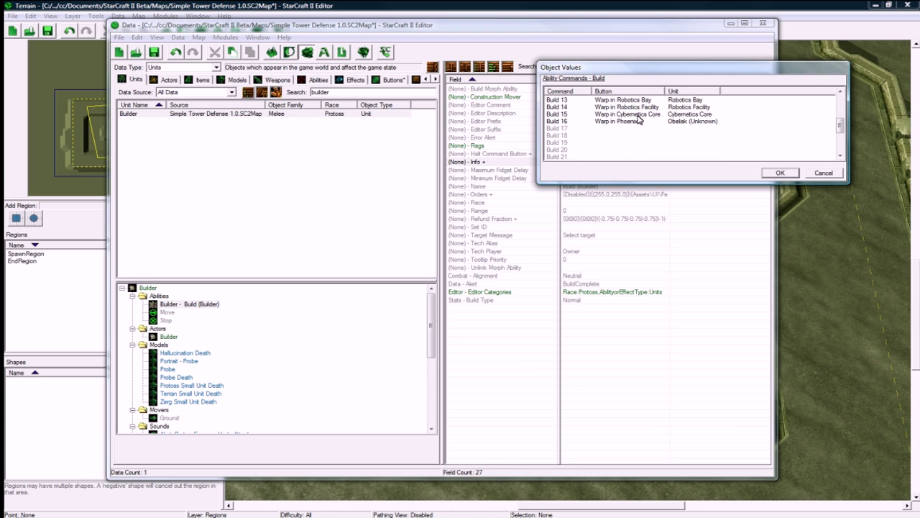
scroll(626, 123, down, 3)
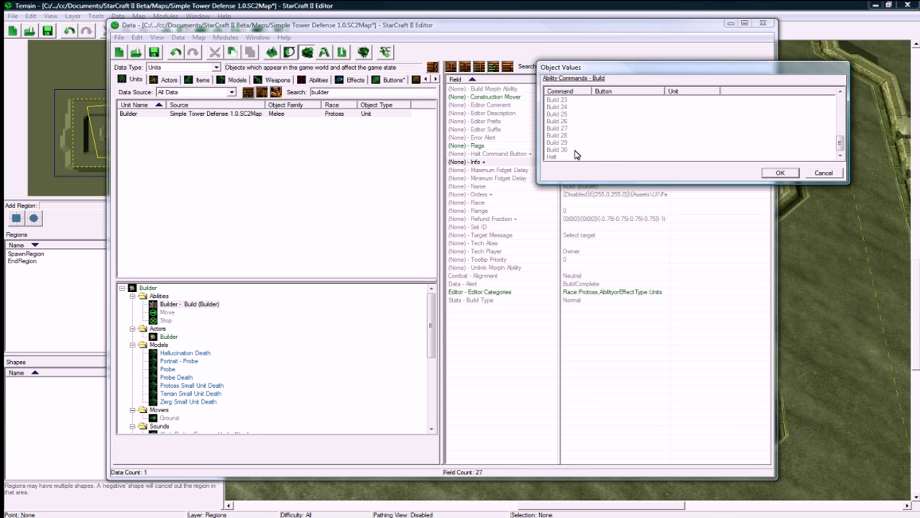
scroll(586, 147, up, 8)
click(618, 142)
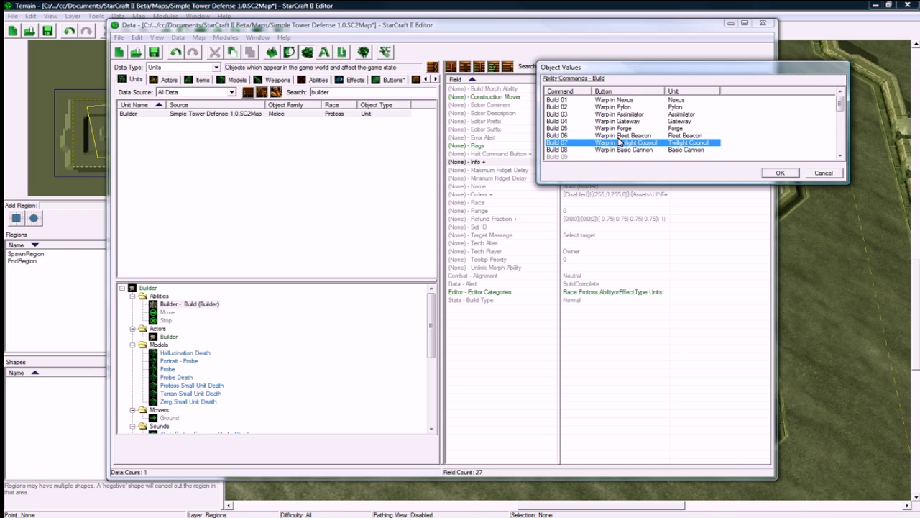
click(778, 173)
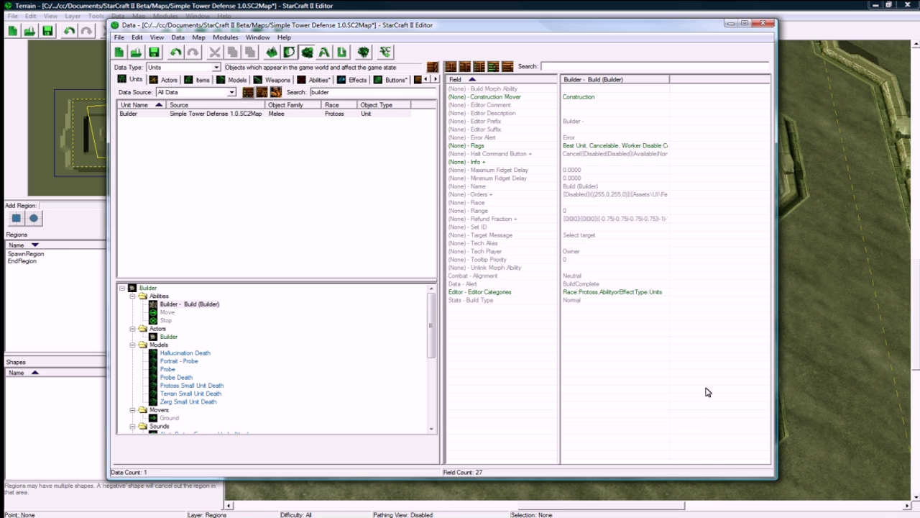
Save the map, close the Data editor and switch to the Units layer
click(156, 52)
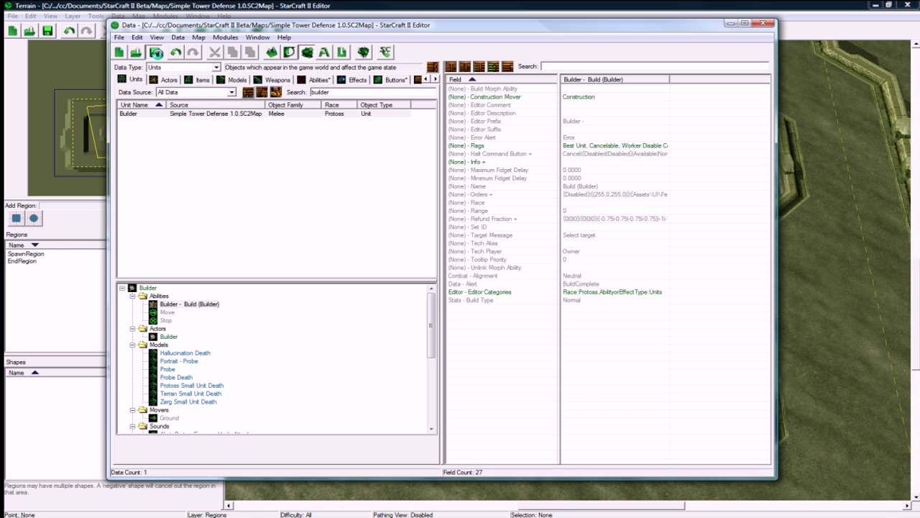
click(175, 305)
click(151, 288)
click(259, 7)
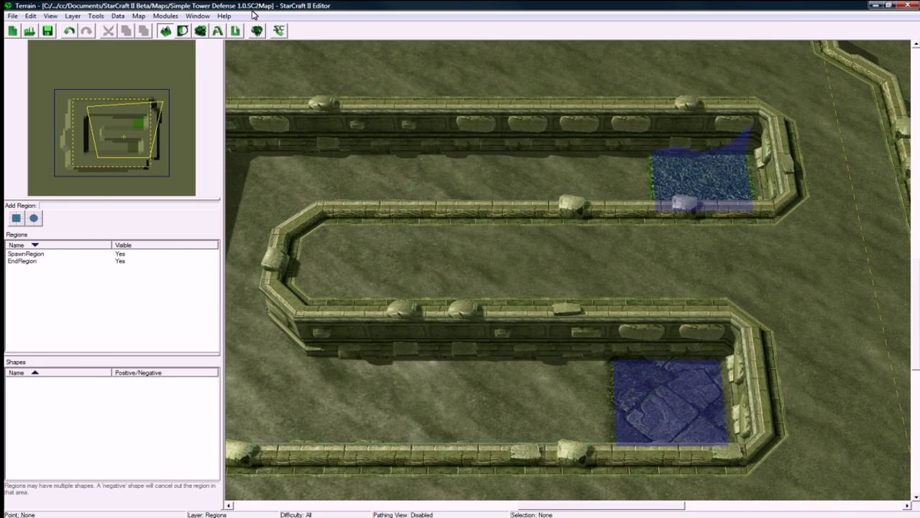
click(73, 16)
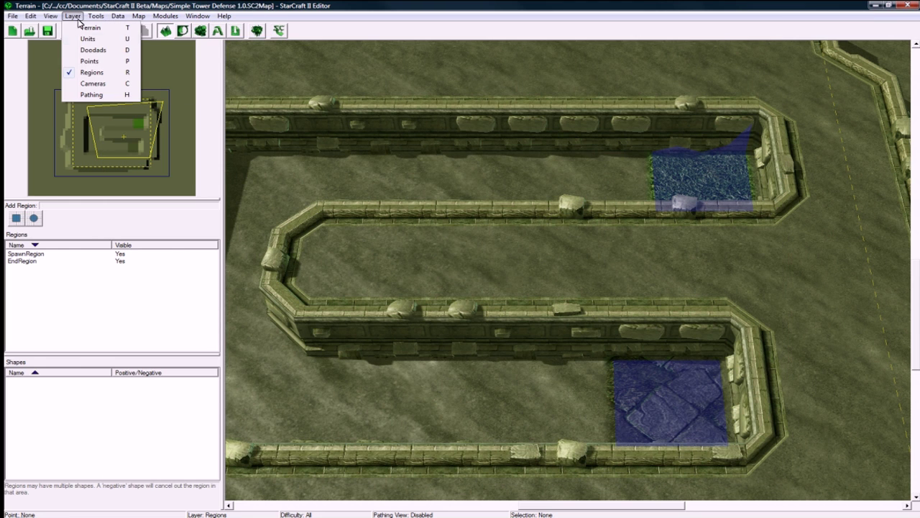
click(88, 39)
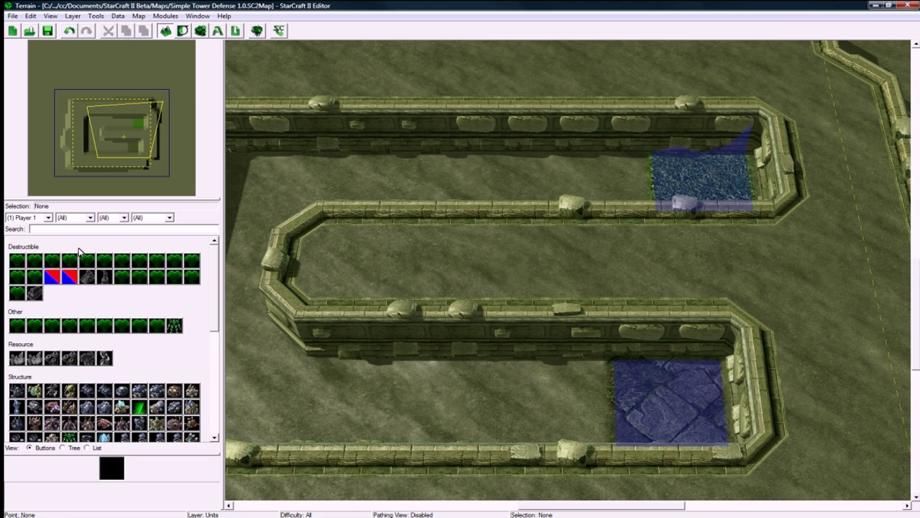
In Player Properties, set Player 2's Control to Computer
click(138, 15)
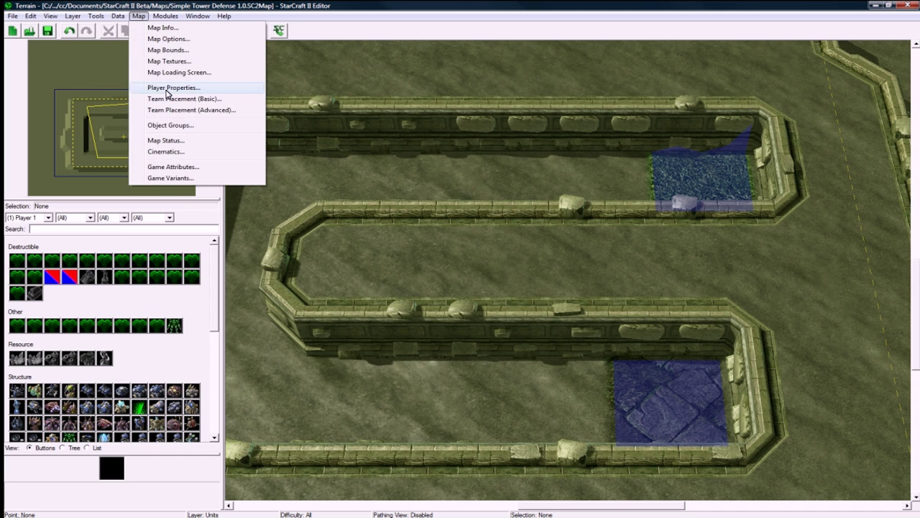
click(171, 87)
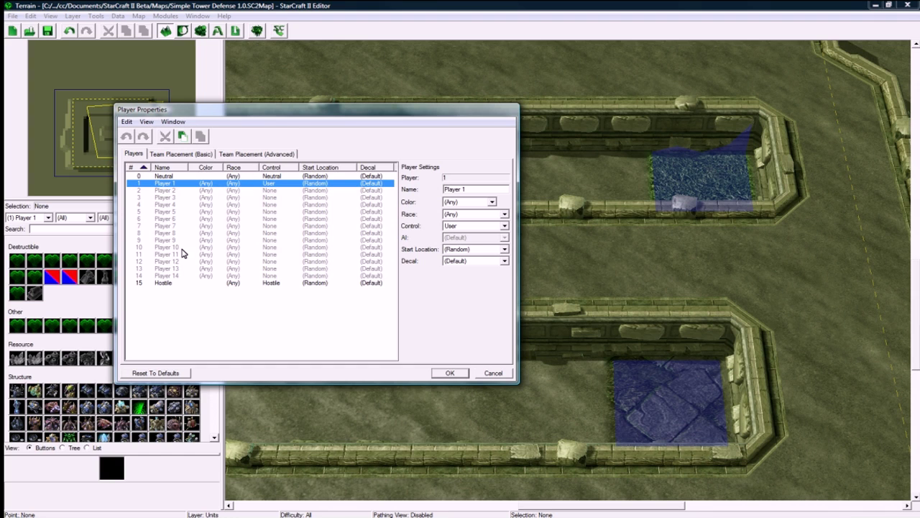
click(196, 191)
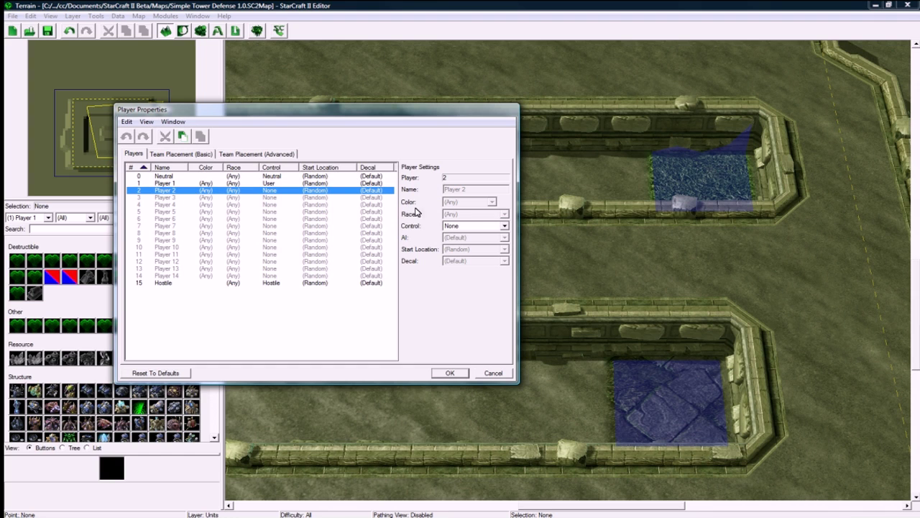
click(188, 249)
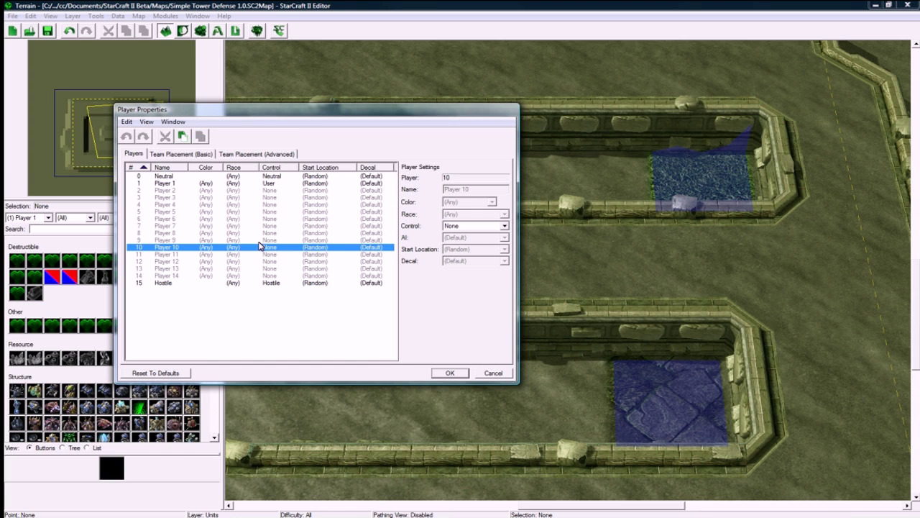
click(180, 184)
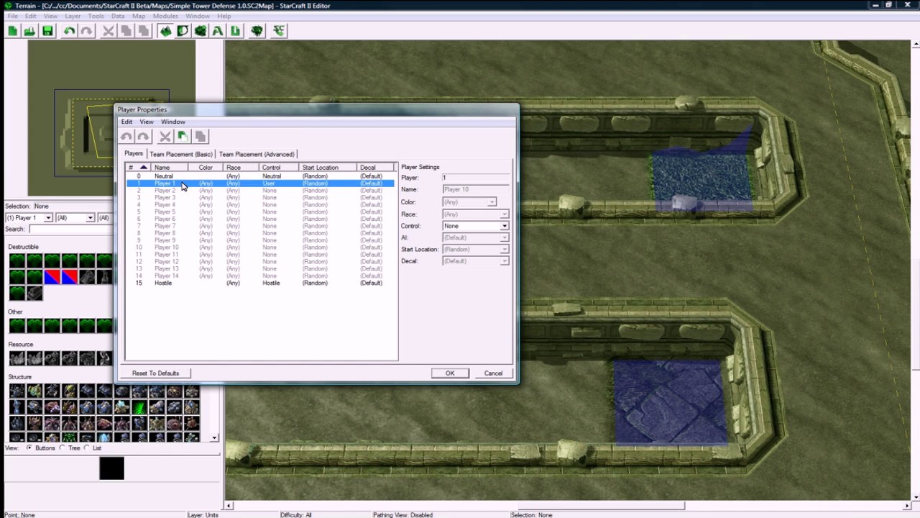
click(201, 192)
click(448, 227)
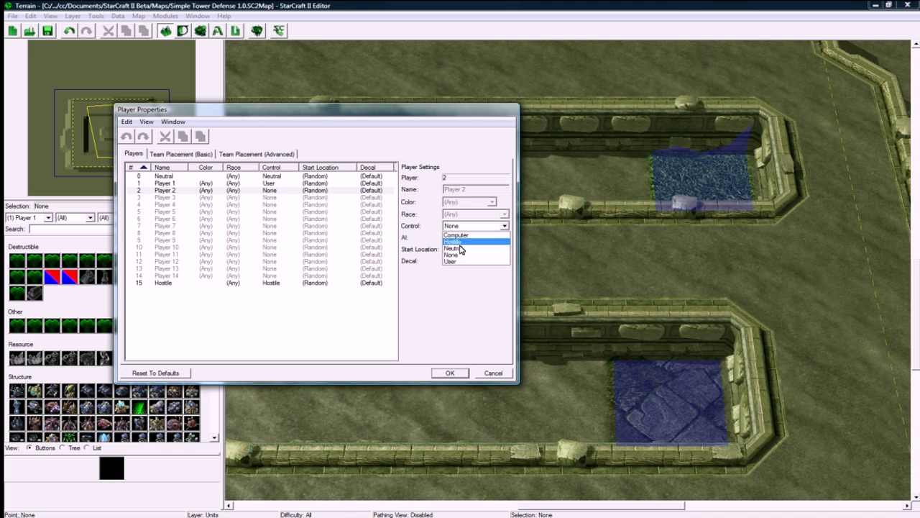
click(471, 236)
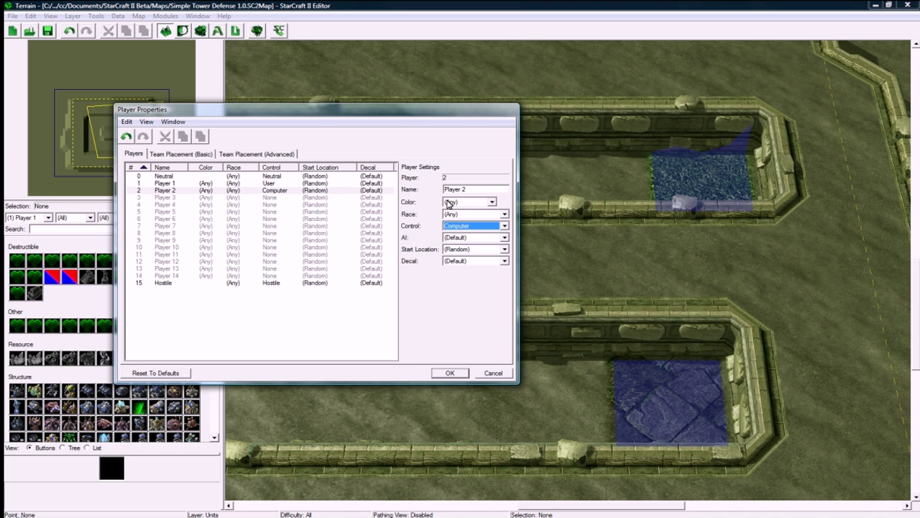
Switch to the Points layer and place two Start Location points on the map
click(449, 373)
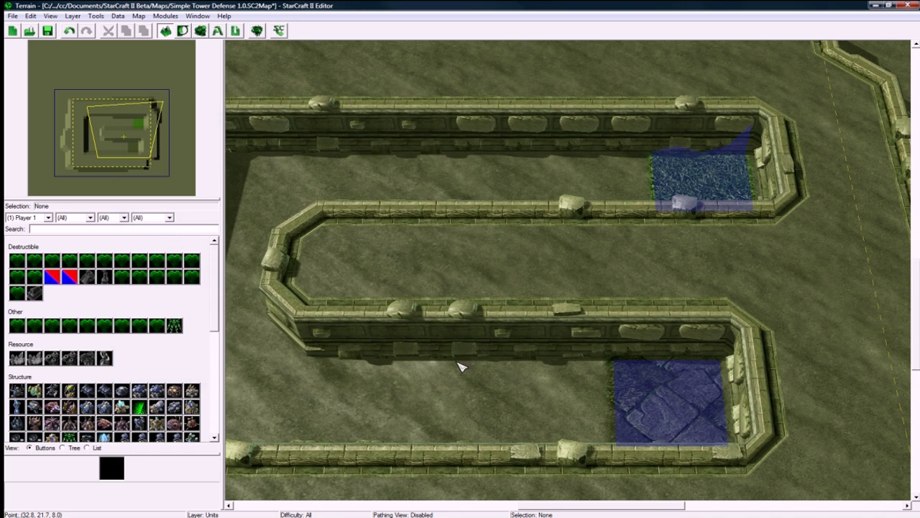
click(72, 16)
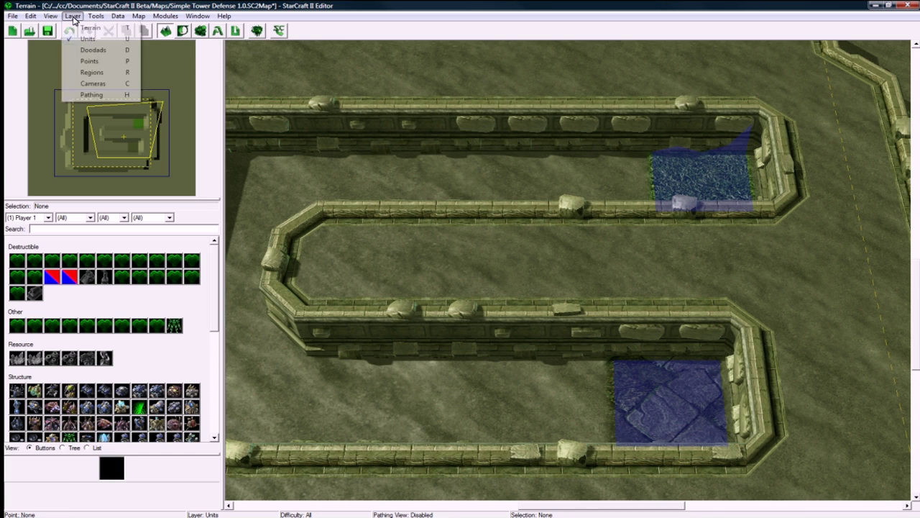
click(104, 62)
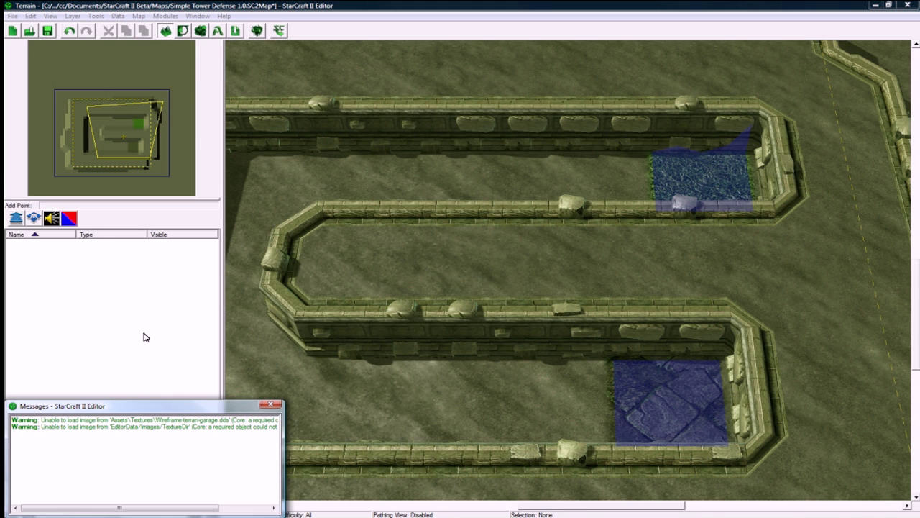
click(34, 219)
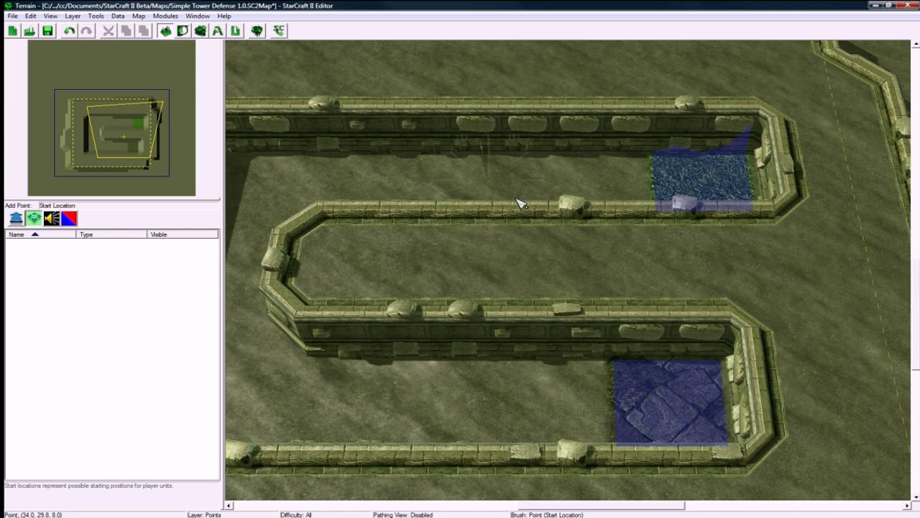
click(764, 263)
click(838, 349)
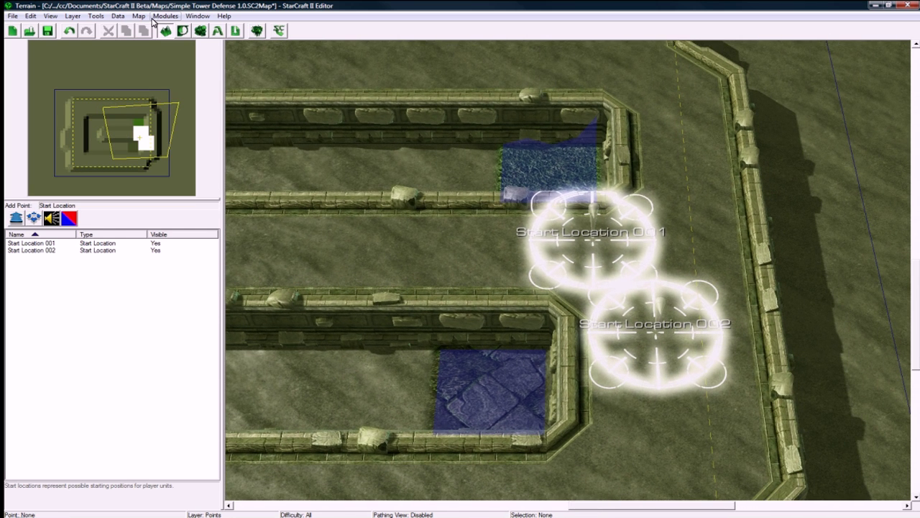
Assign Start Location 001 to Player 1 and Start Location 002 to Player 2
click(138, 16)
click(175, 87)
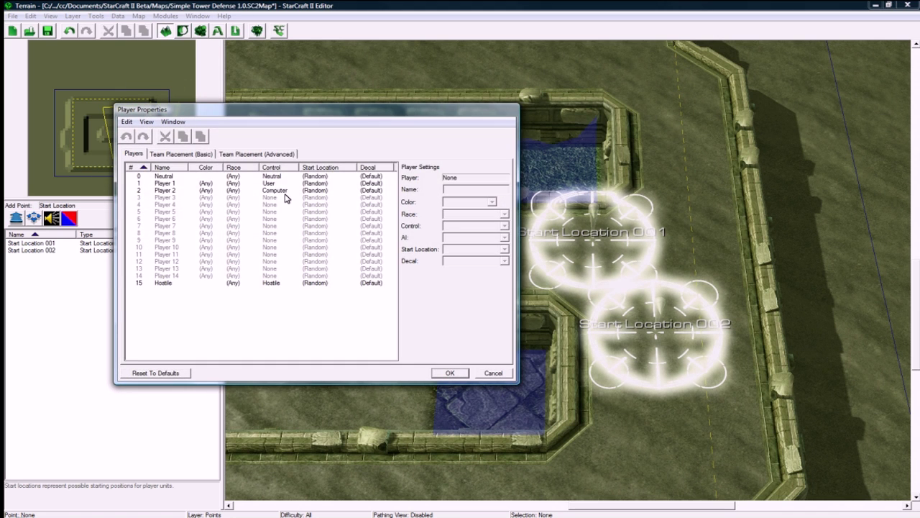
click(286, 184)
click(464, 250)
click(467, 255)
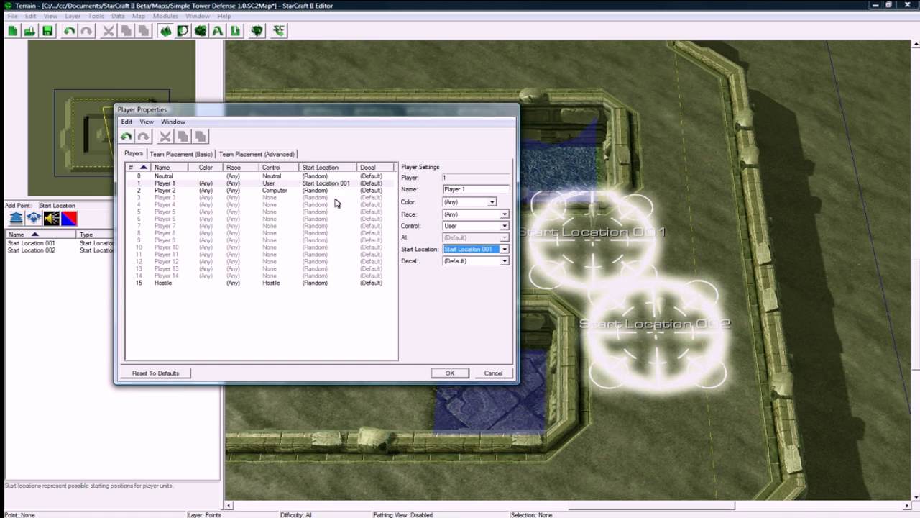
click(338, 191)
click(464, 250)
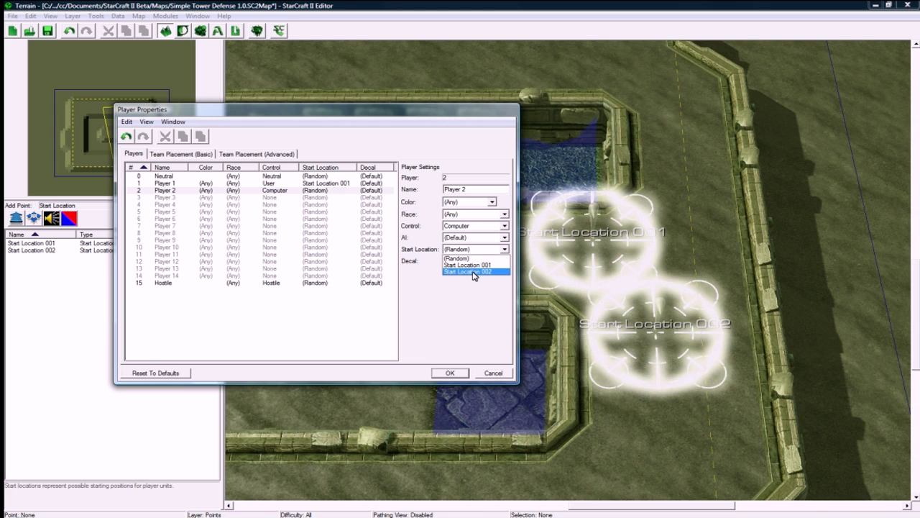
click(475, 272)
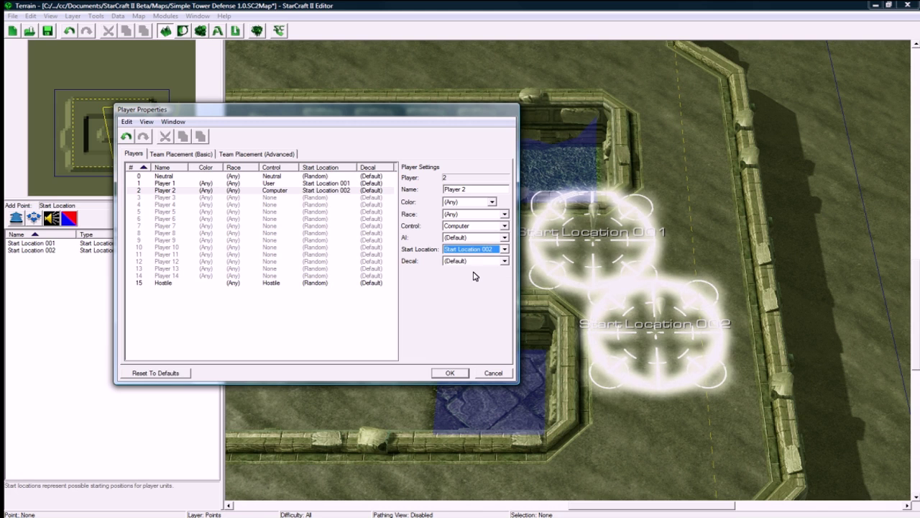
Under advanced Team Placement, create a Defender team holding Start Location 001
click(230, 154)
click(181, 154)
click(227, 153)
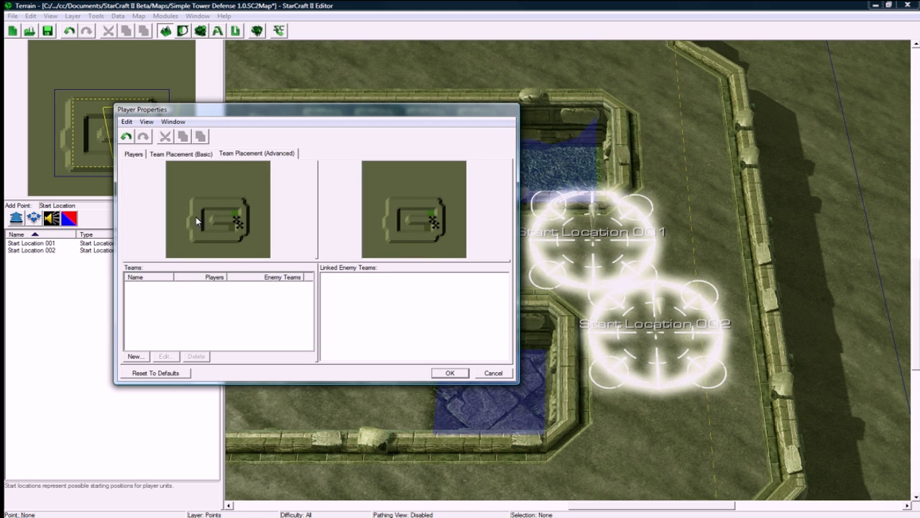
click(147, 356)
text(D)
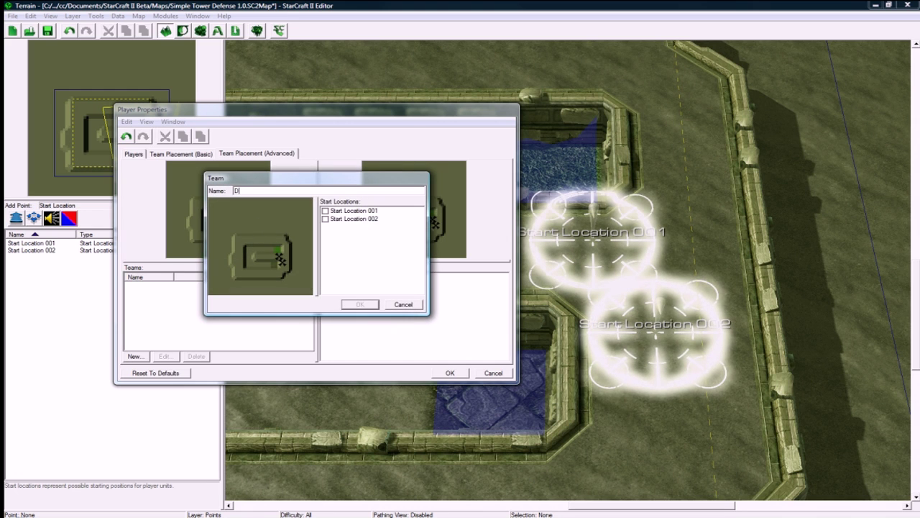
text(efender)
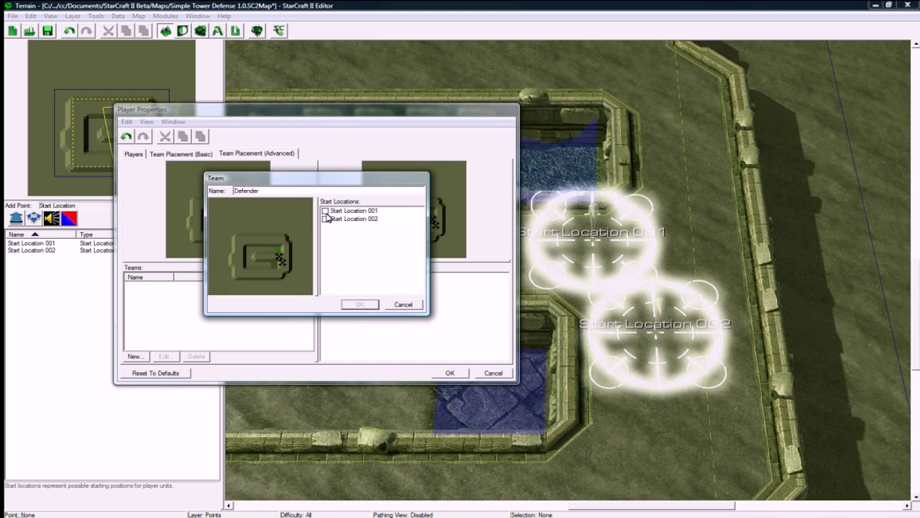
click(325, 211)
click(358, 306)
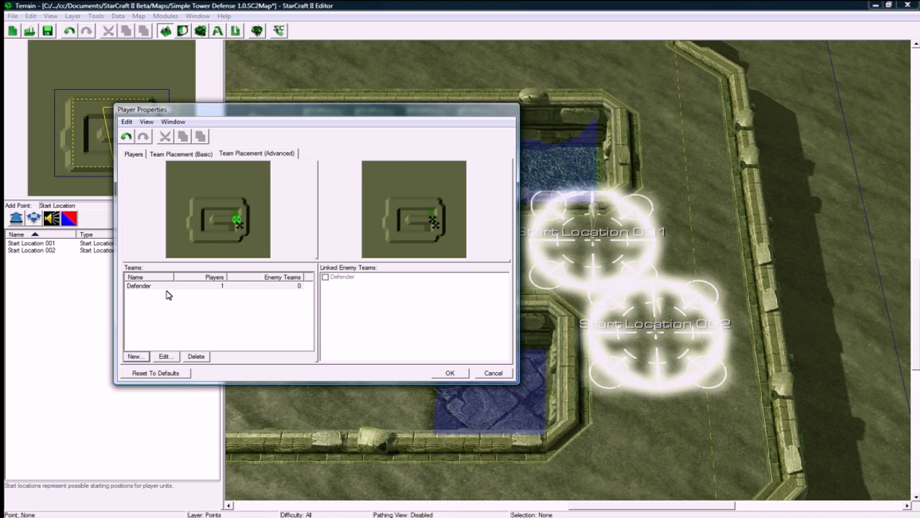
Create a Creeps team holding Start Location 002
click(143, 357)
text(Creeps)
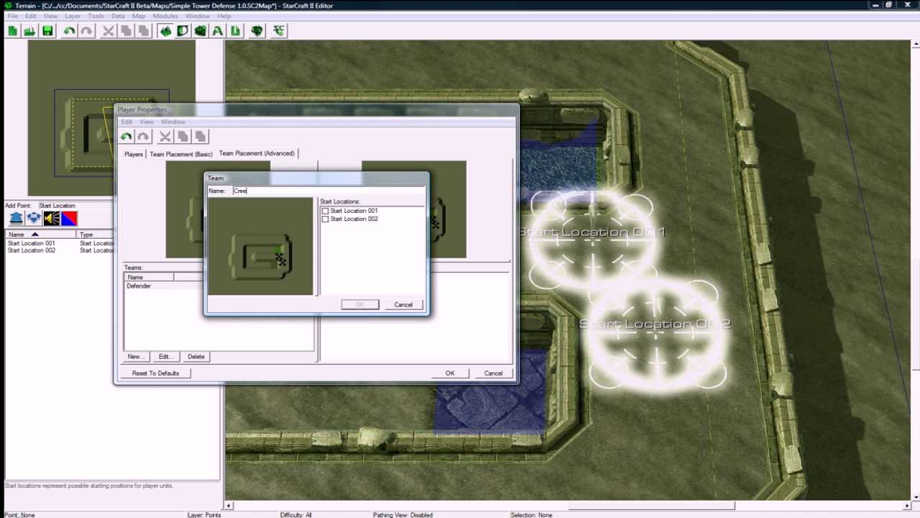
click(326, 219)
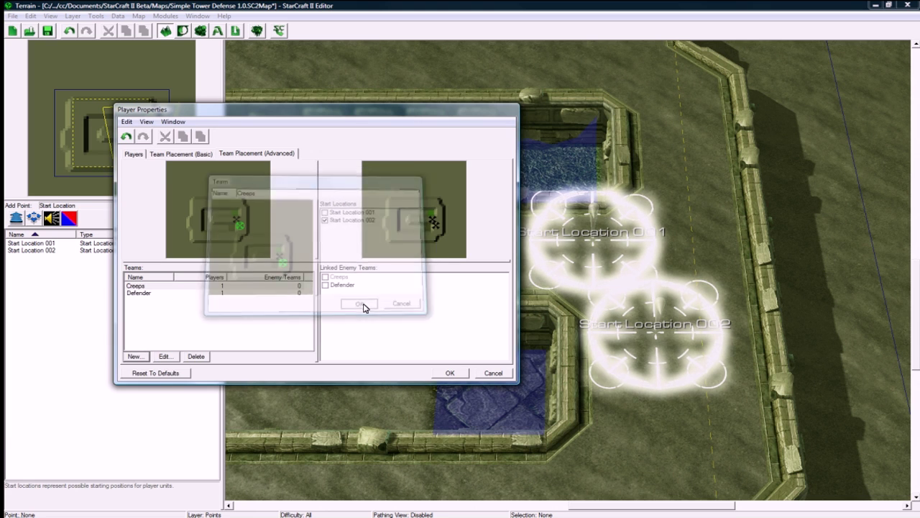
click(135, 154)
click(453, 373)
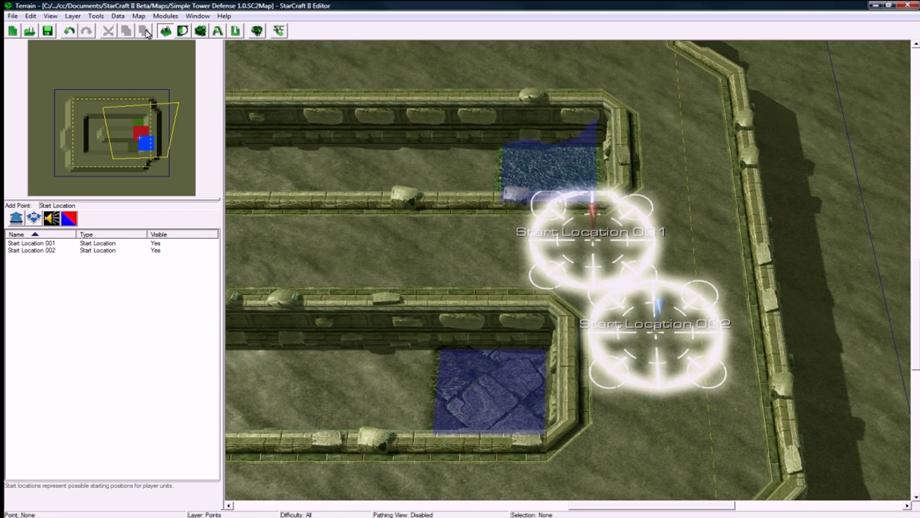
Check the Builder unit and its Build ability in the Data editor
click(199, 31)
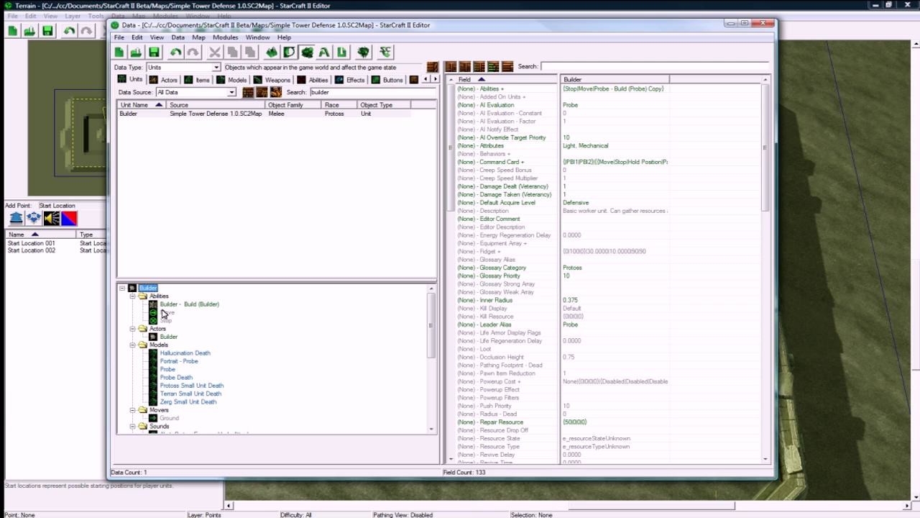
click(170, 305)
click(149, 288)
click(248, 5)
On the Units layer, place a Builder unit on the middle lane
click(73, 16)
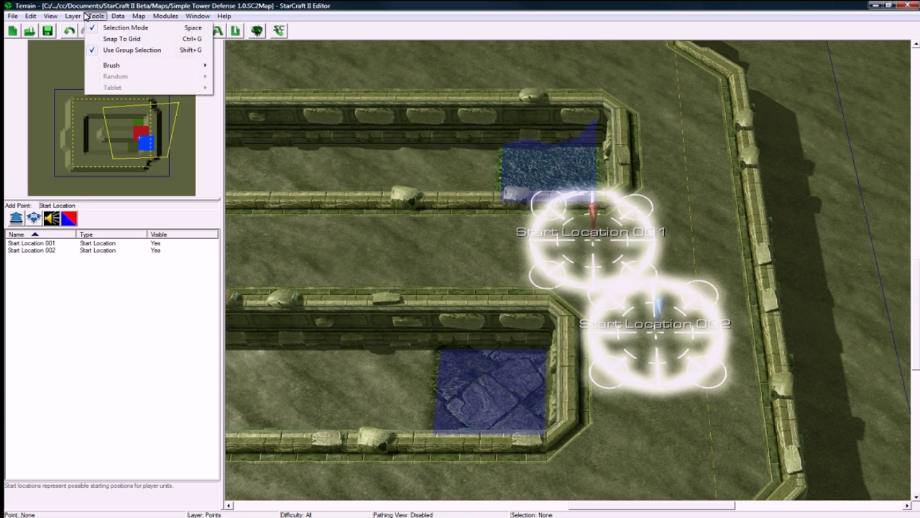
click(88, 38)
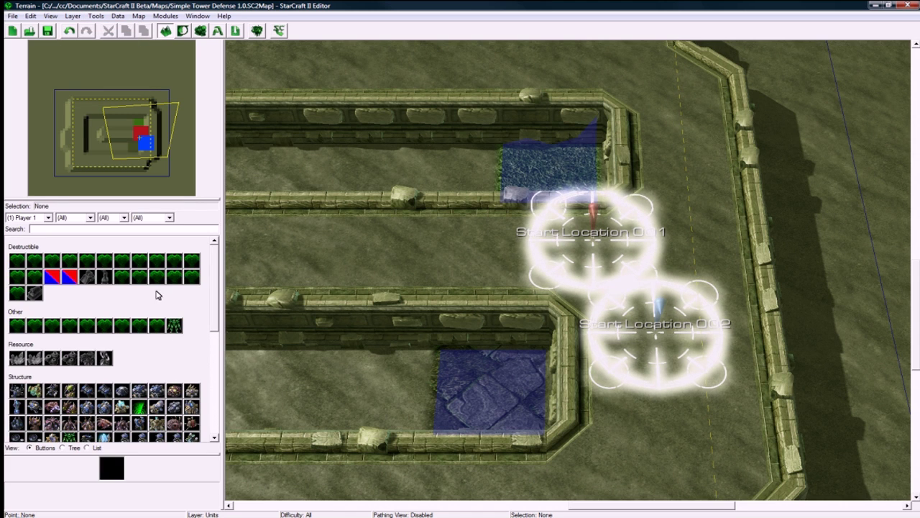
drag(216, 270, 219, 311)
scroll(147, 337, down, 3)
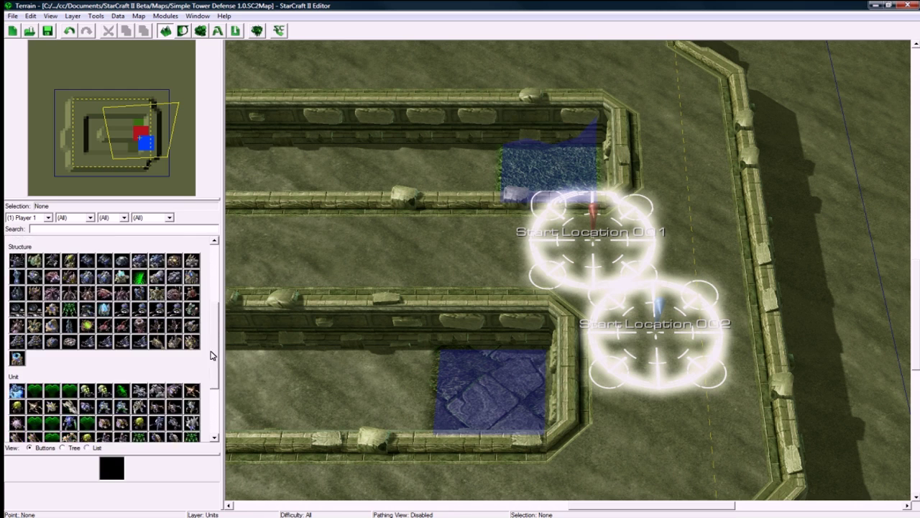
click(51, 357)
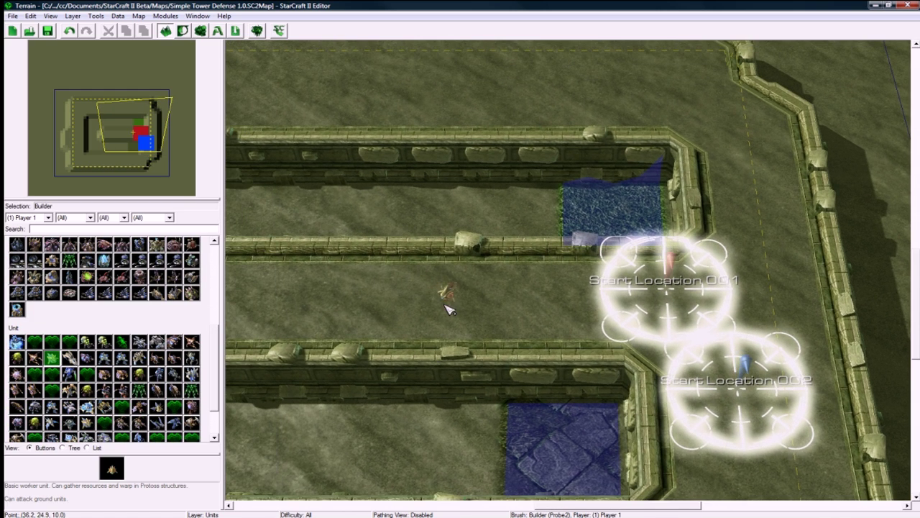
click(440, 300)
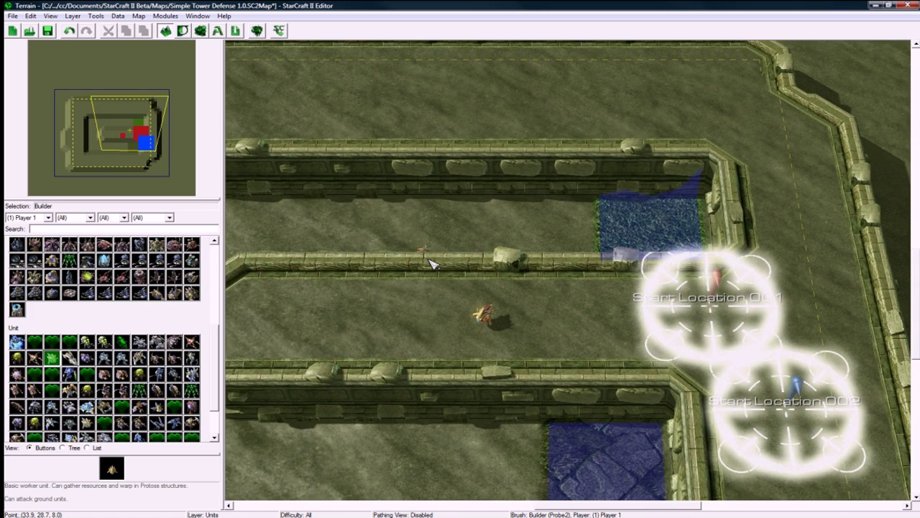
key(Escape)
Zoom the map view around the placed Builder, then open the Trigger editor
scroll(503, 284, up, 1)
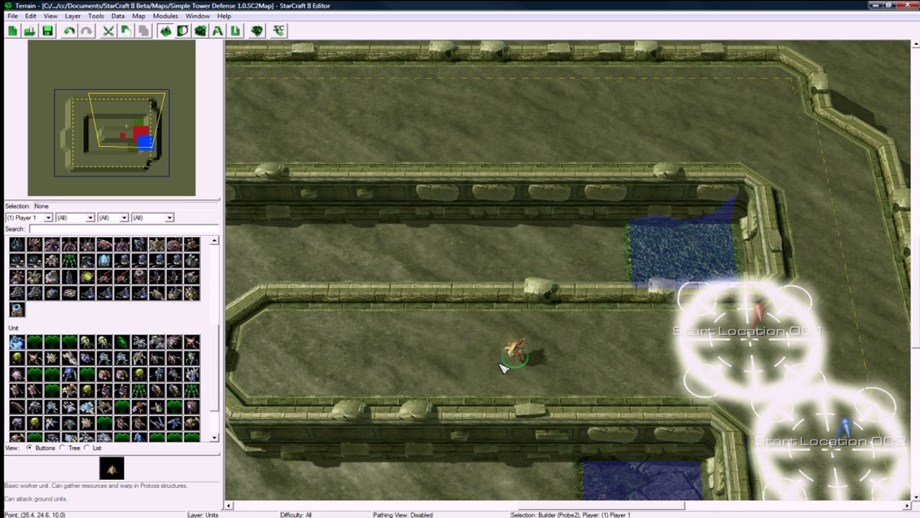
scroll(481, 350, down, 2)
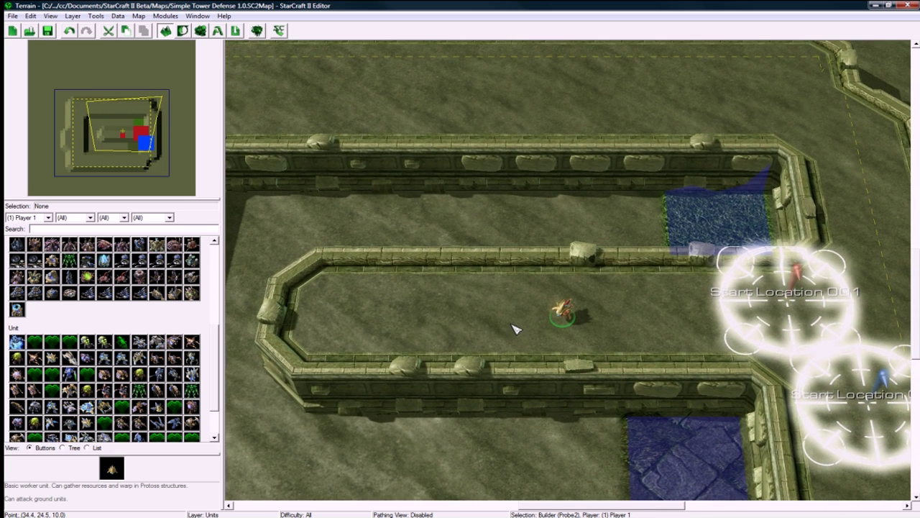
scroll(550, 321, up, 2)
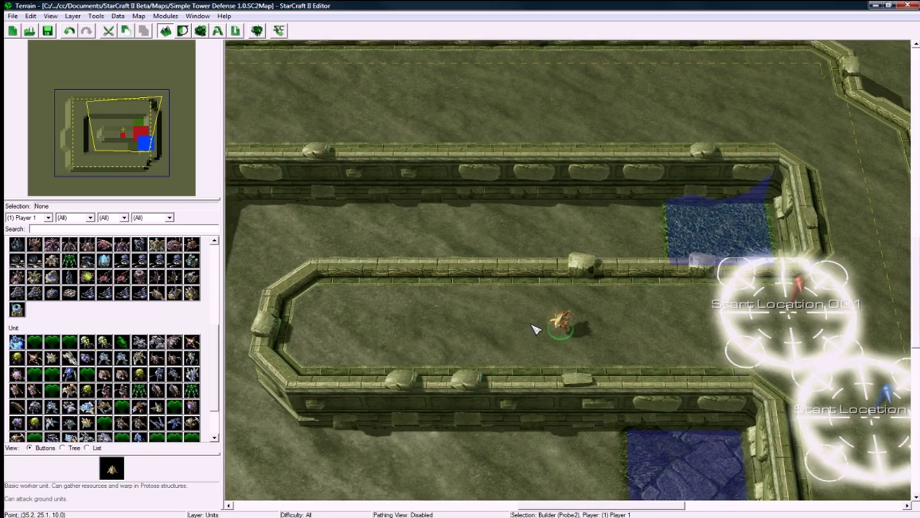
scroll(561, 304, down, 2)
scroll(539, 310, up, 2)
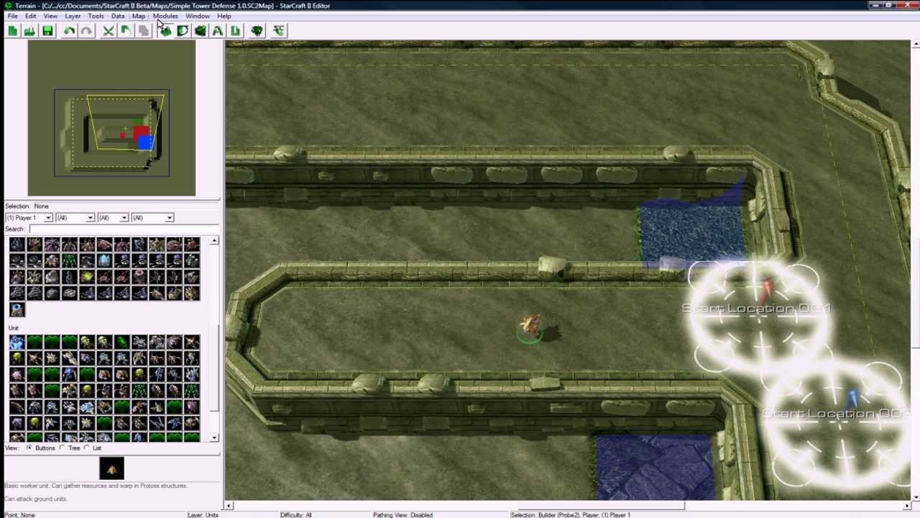
click(183, 32)
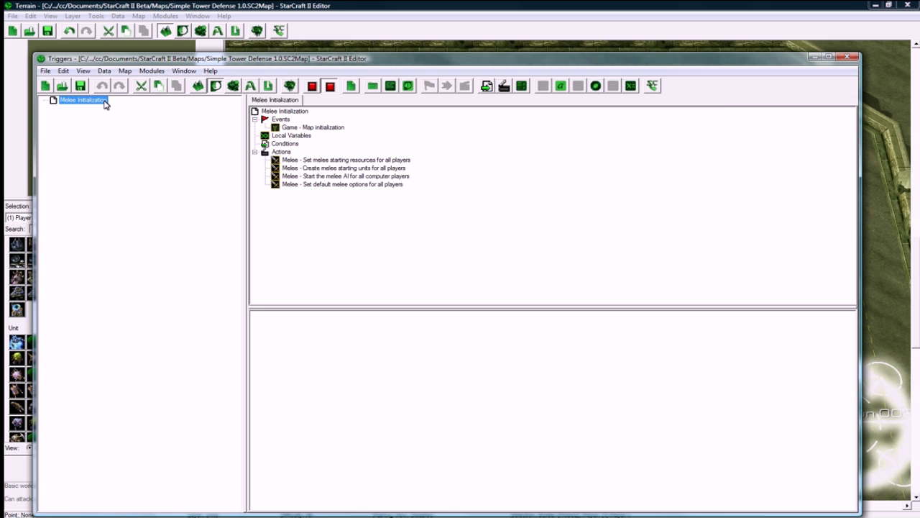
Delete the remaining melee actions, keeping the Map initialization event
click(309, 162)
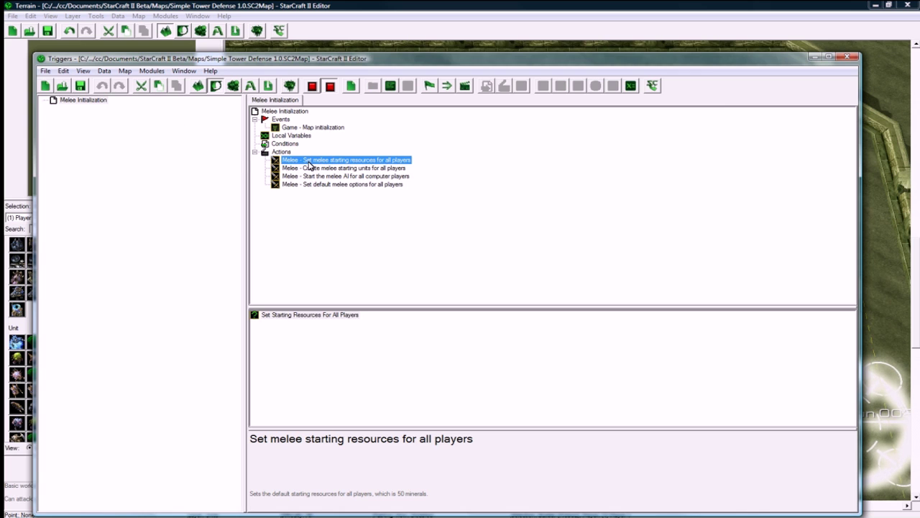
key(Delete)
key(Delete)
key(Delete)
key(Delete)
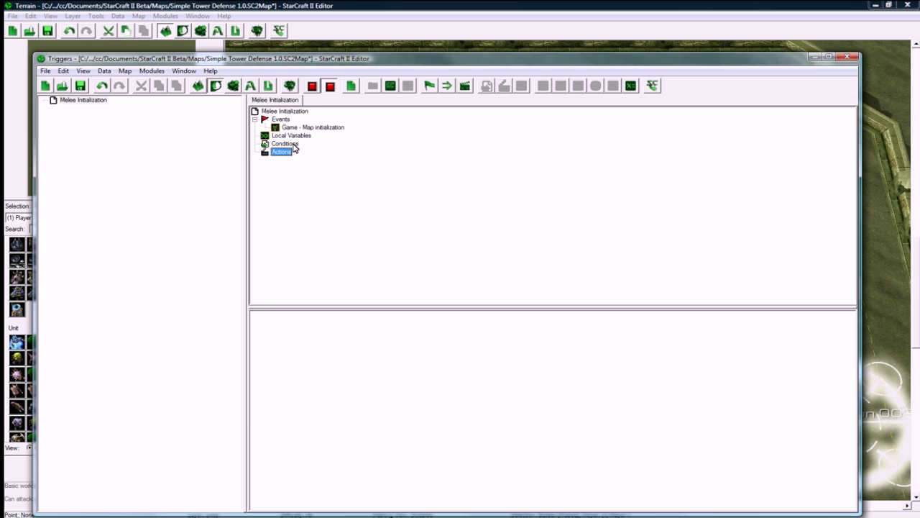
click(302, 128)
Rename the Melee Initialization trigger to Init
right_click(91, 103)
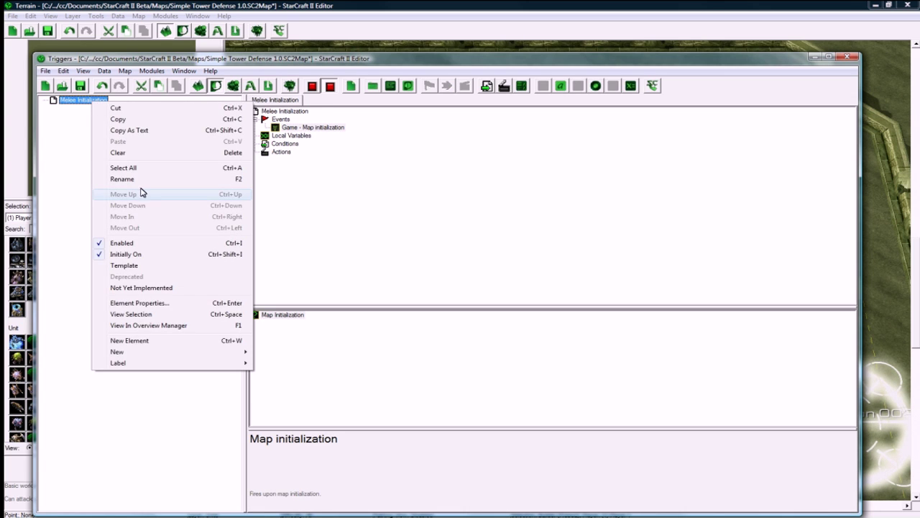
click(139, 179)
text(Int)
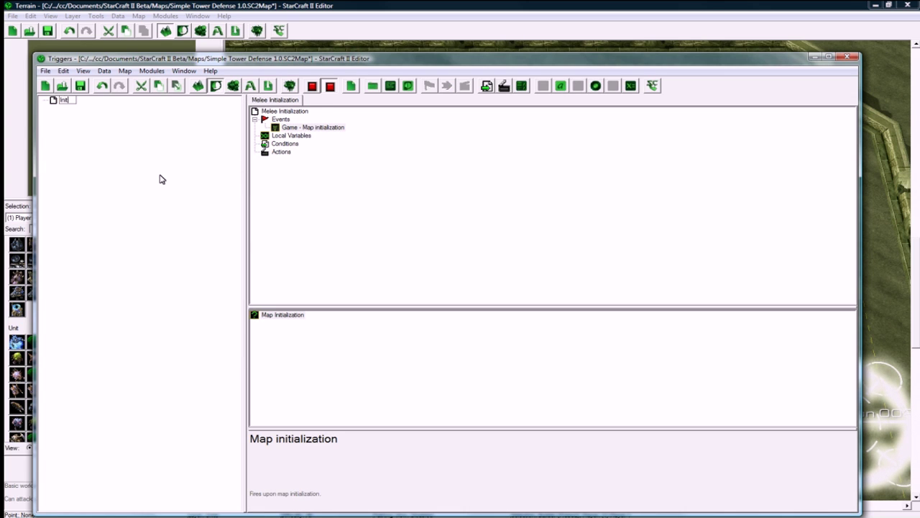
key(Return)
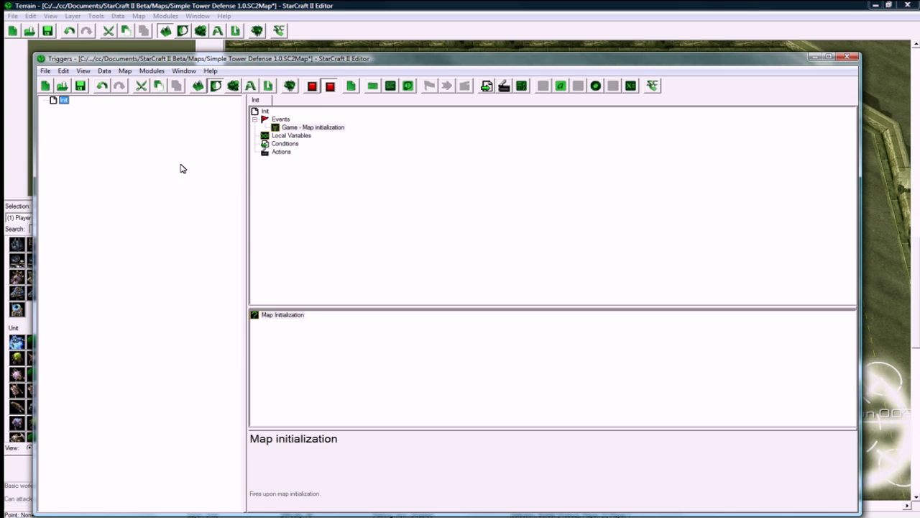
click(281, 152)
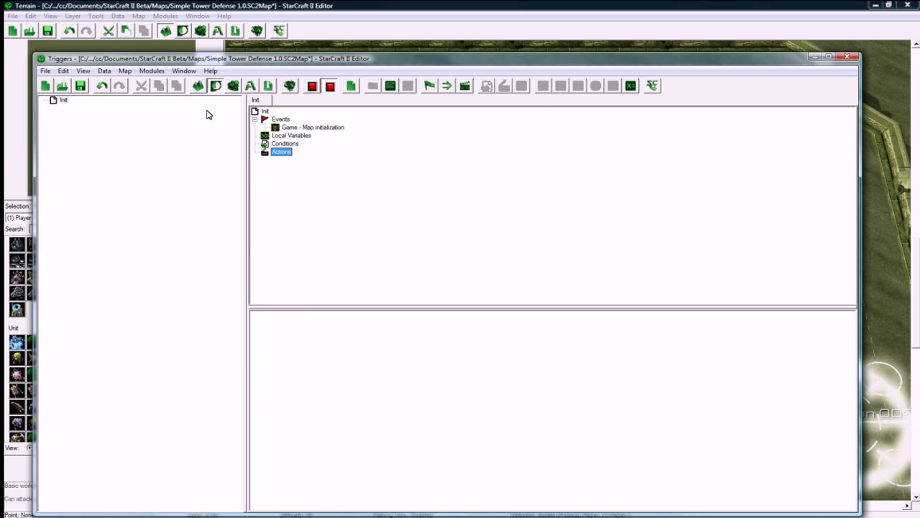
click(53, 103)
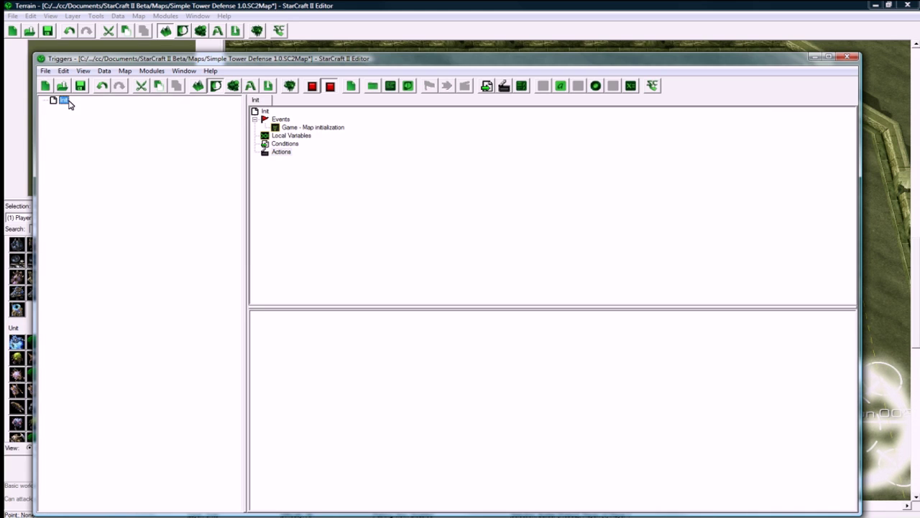
click(65, 100)
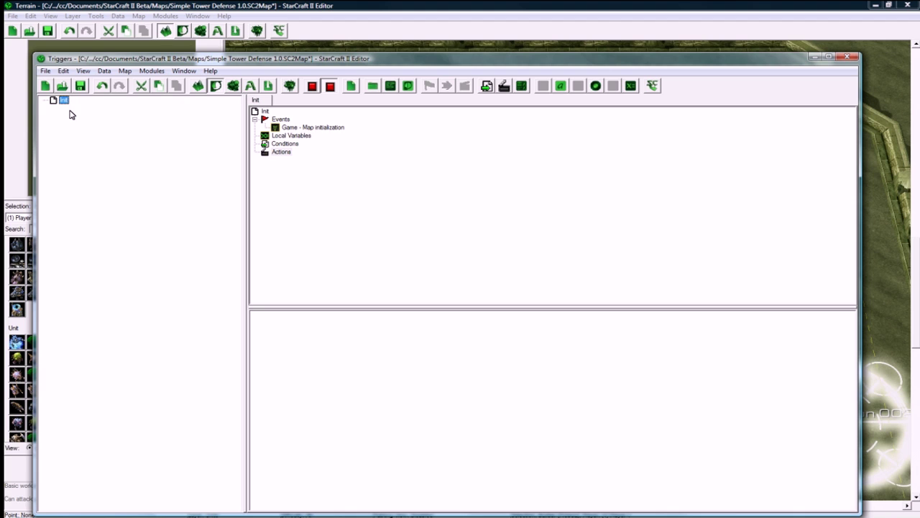
Create a new global variable of type Unit Type and make it an array
right_click(71, 106)
mouse_move(133, 356)
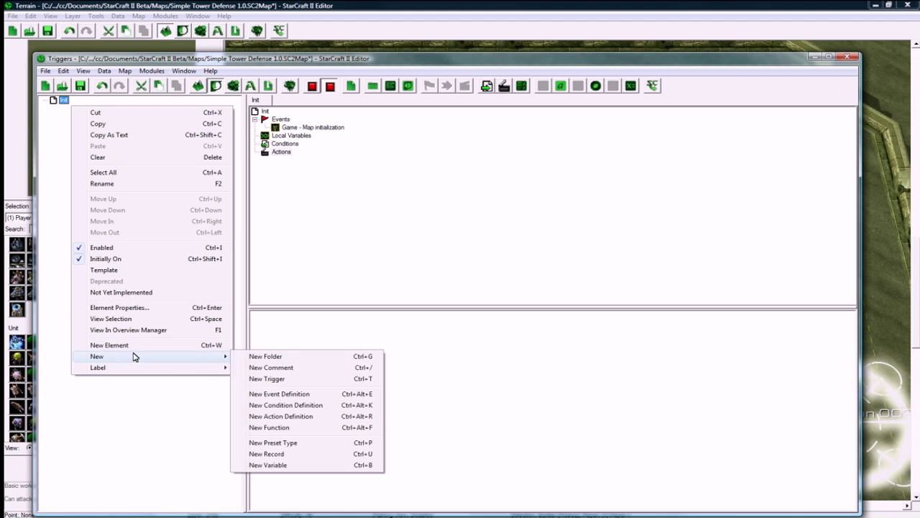
click(291, 464)
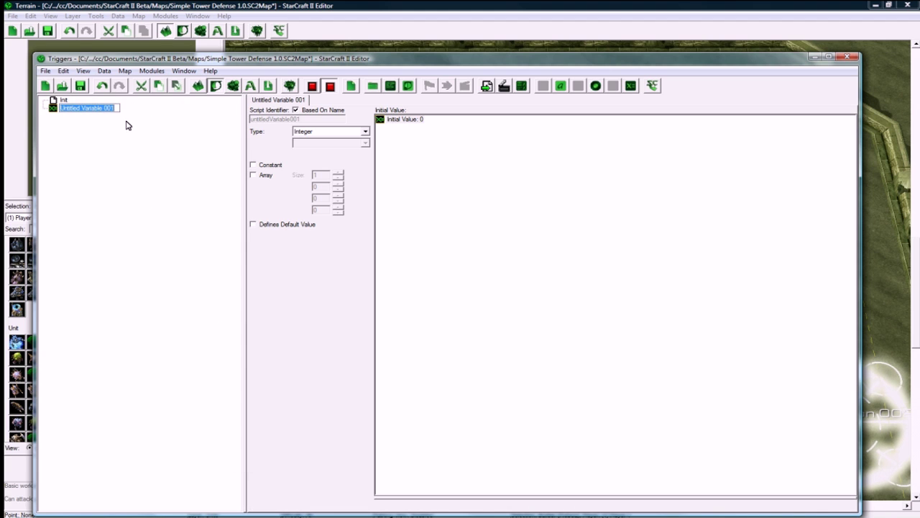
click(329, 131)
scroll(367, 300, down, 5)
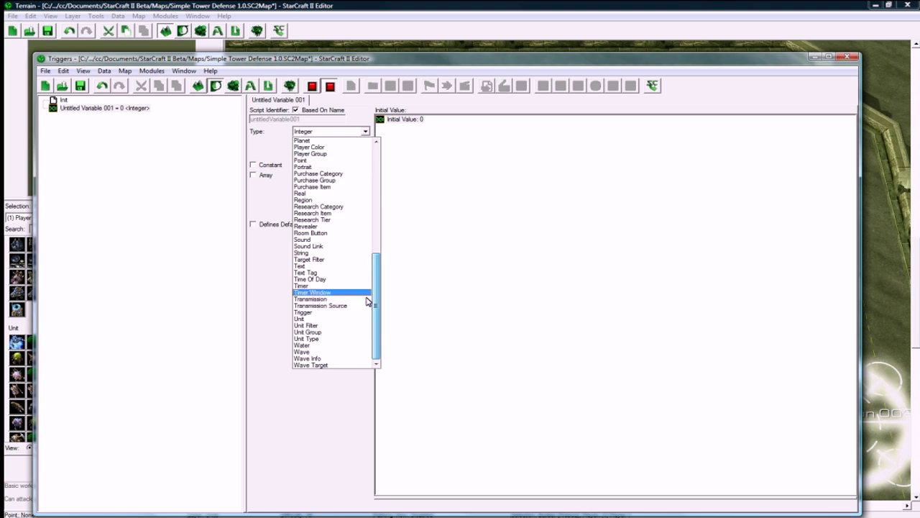
click(327, 339)
click(263, 174)
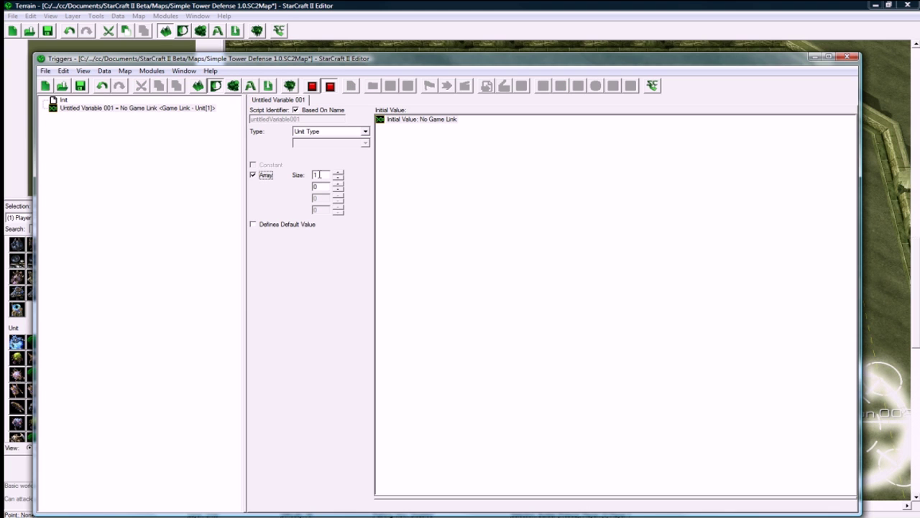
Name the variable 'Wave Types' and set its array size to 5
right_click(111, 108)
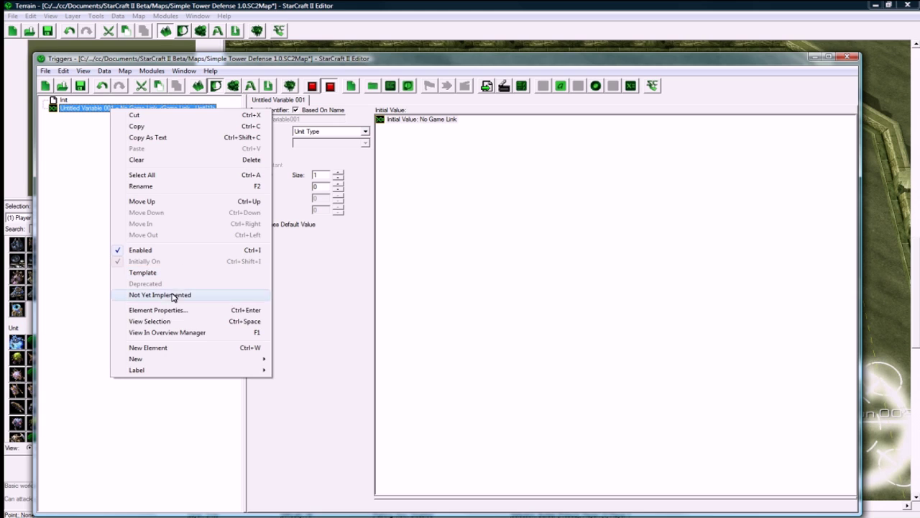
click(170, 187)
text(Wa)
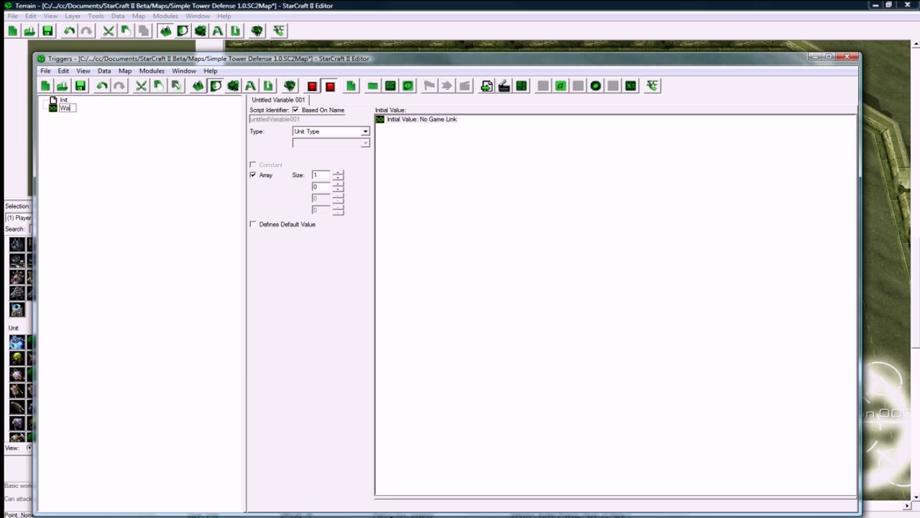
text(ve Types)
key(Return)
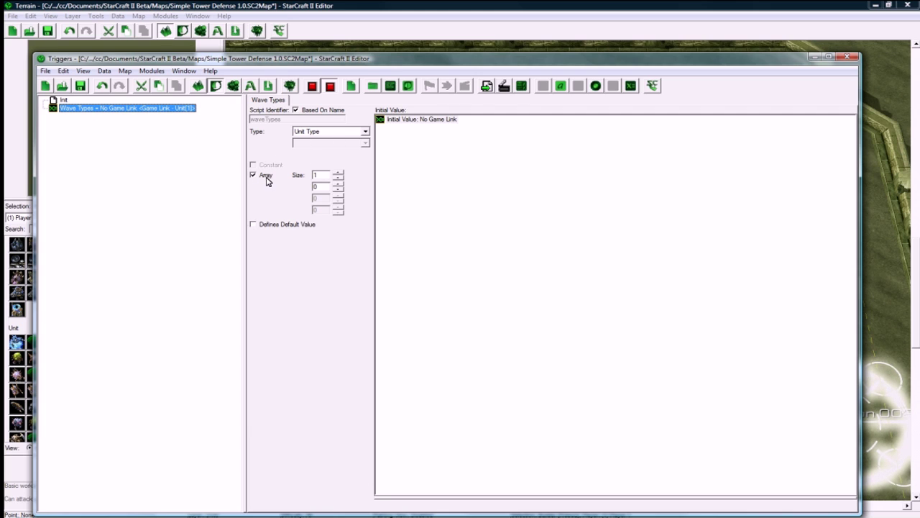
double_click(319, 176)
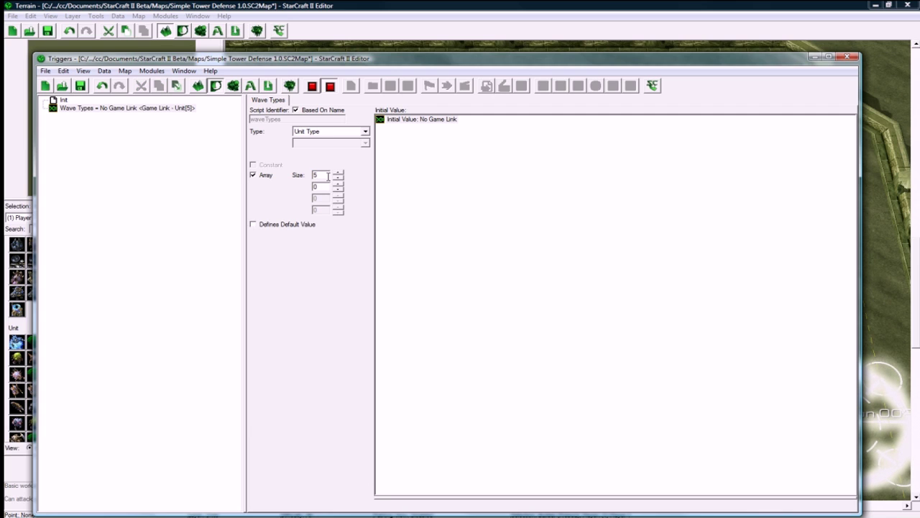
click(118, 110)
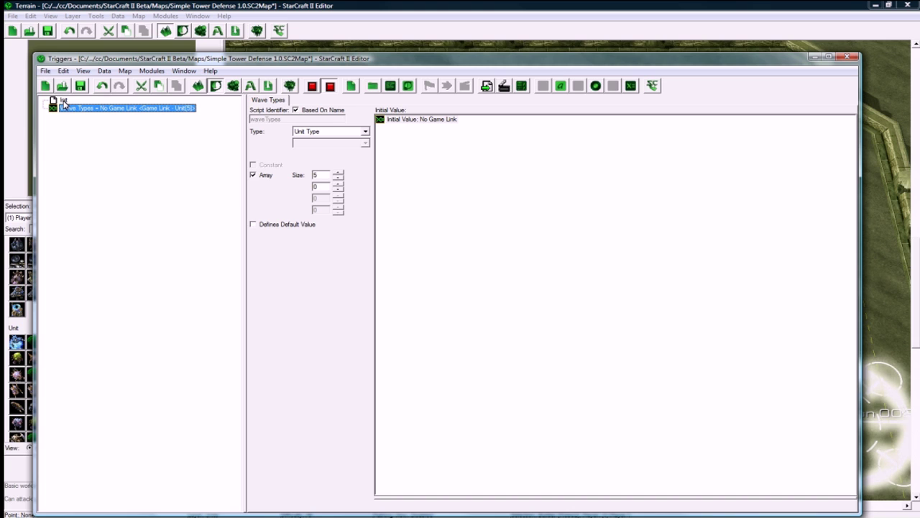
click(64, 101)
Add a Set Variable action to the Init trigger that targets the Wave Types array
right_click(281, 152)
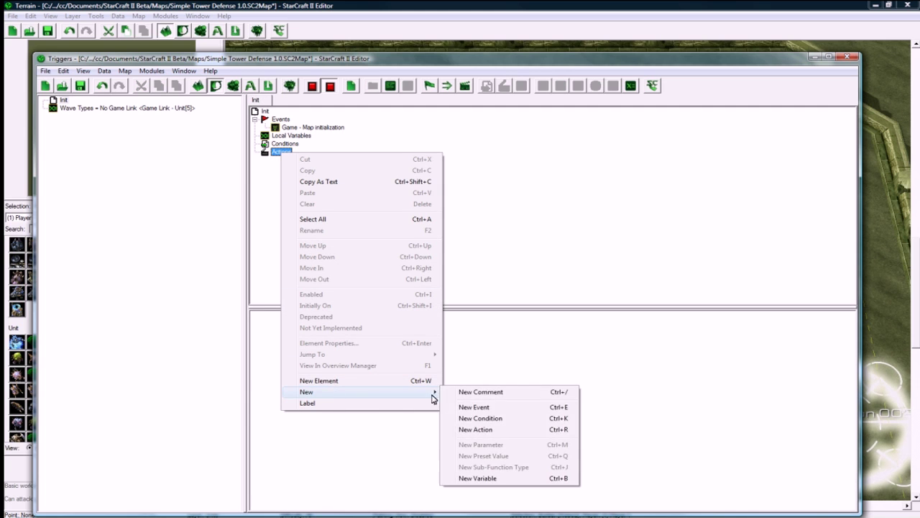
click(366, 381)
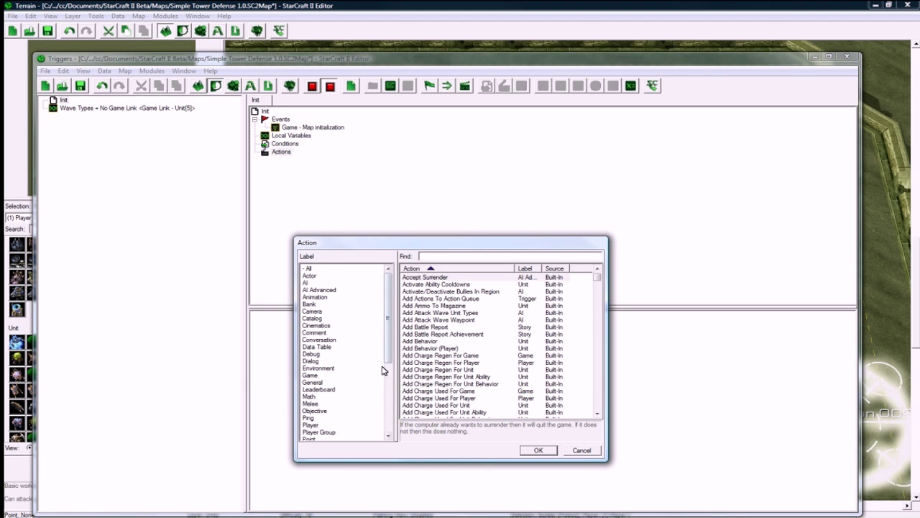
drag(388, 353, 386, 421)
click(330, 425)
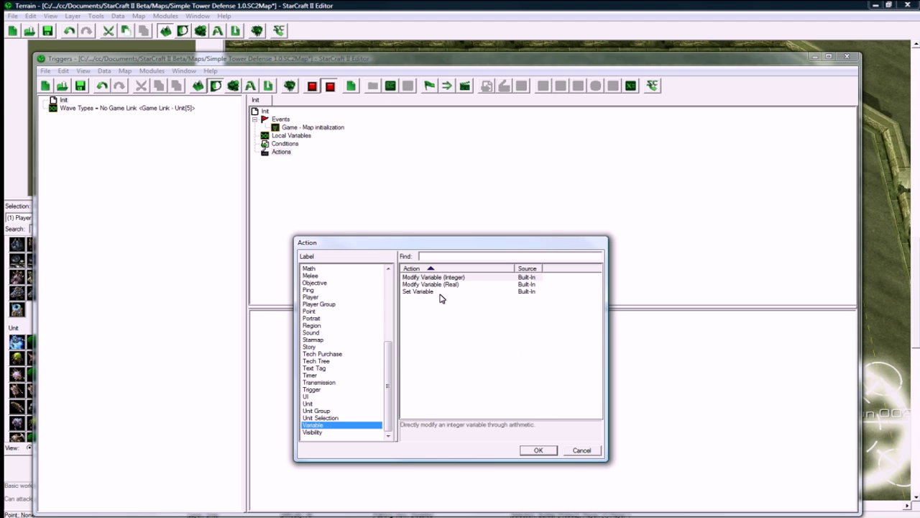
click(439, 292)
click(536, 450)
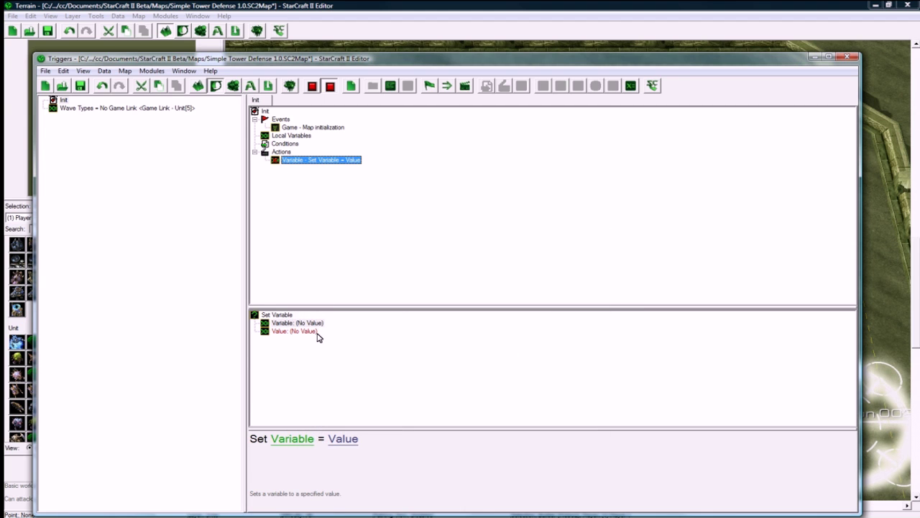
click(292, 438)
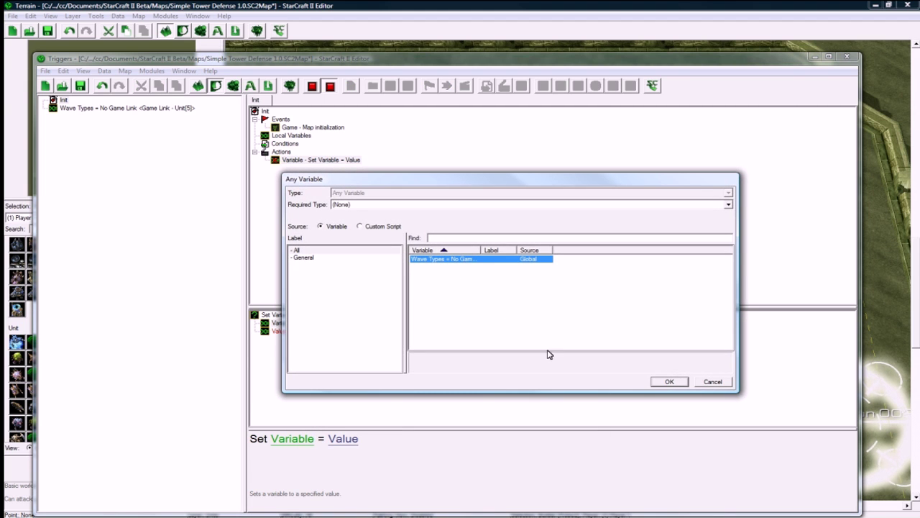
click(668, 381)
Set the action's value to the Zerg Drone unit type for Wave Types[0]
click(391, 443)
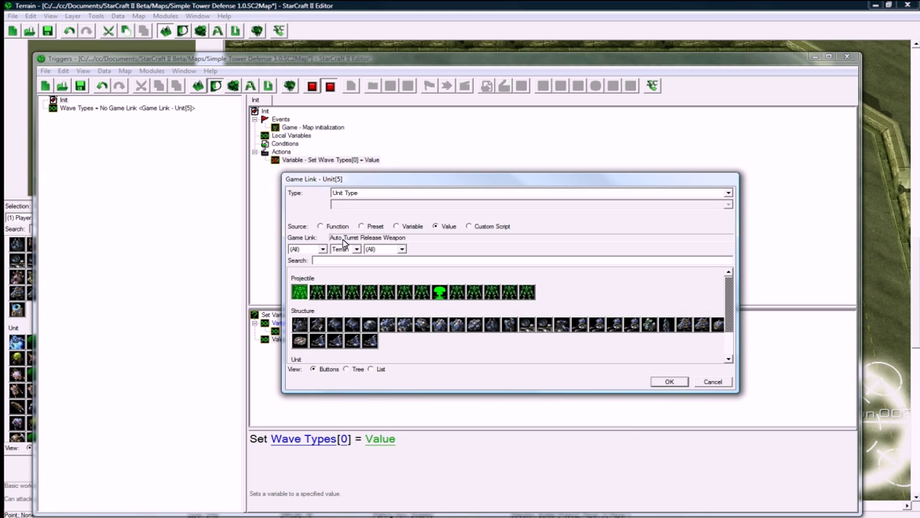
click(346, 249)
click(342, 285)
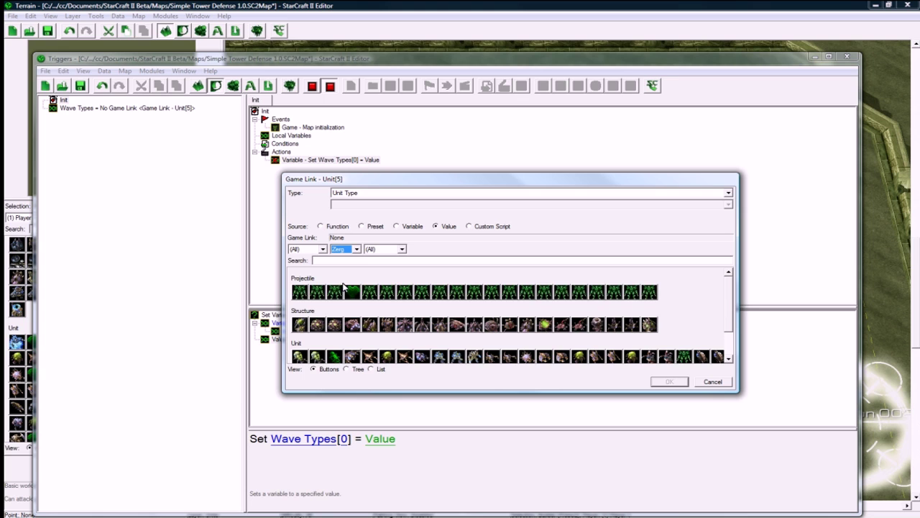
click(731, 307)
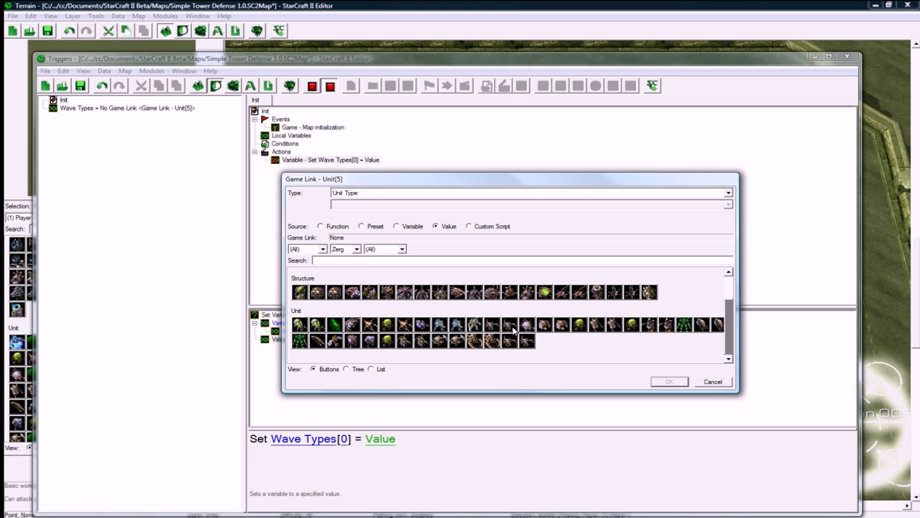
click(538, 325)
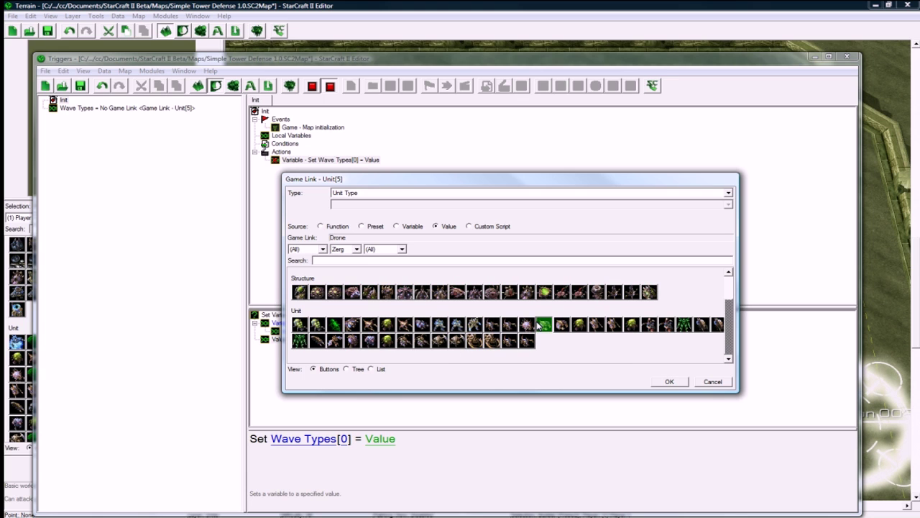
click(669, 382)
Duplicate the action, set the copy's index to 1, and begin changing its value to Zergling
click(327, 159)
key(ctrl+c)
key(ctrl+v)
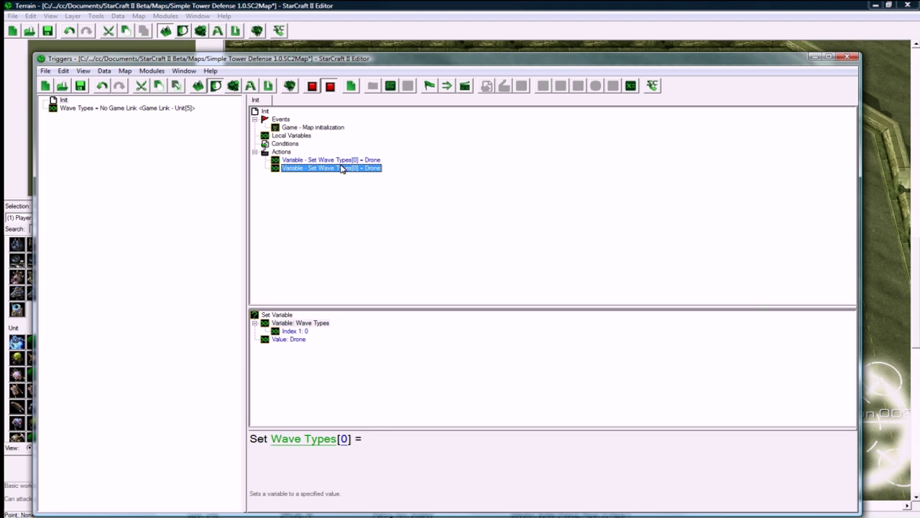
click(346, 439)
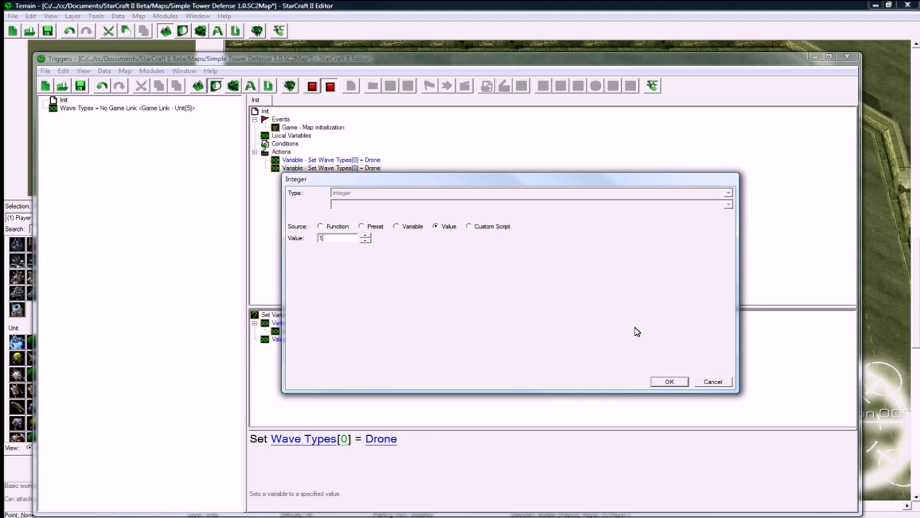
text(1)
click(662, 381)
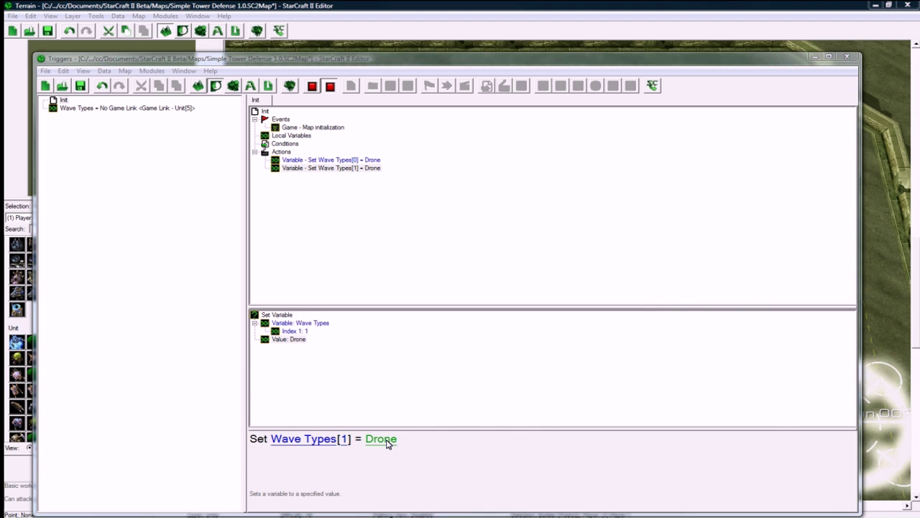
click(509, 341)
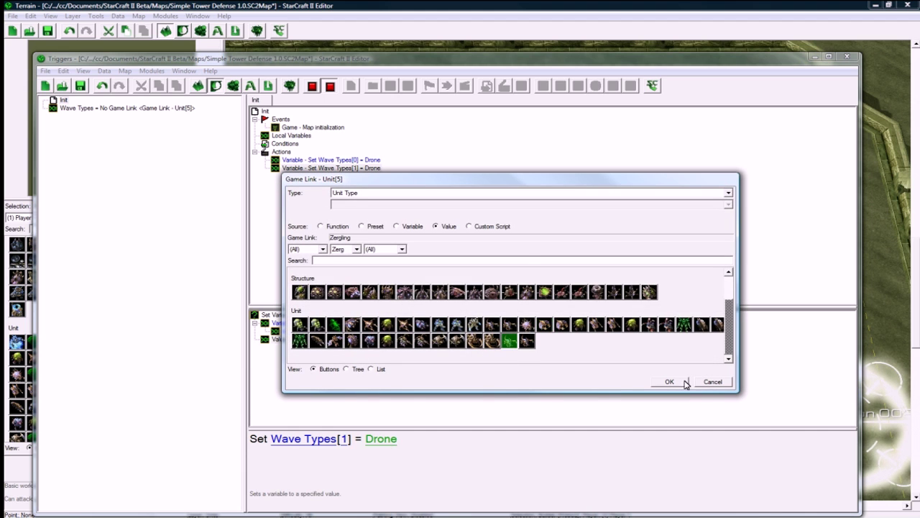